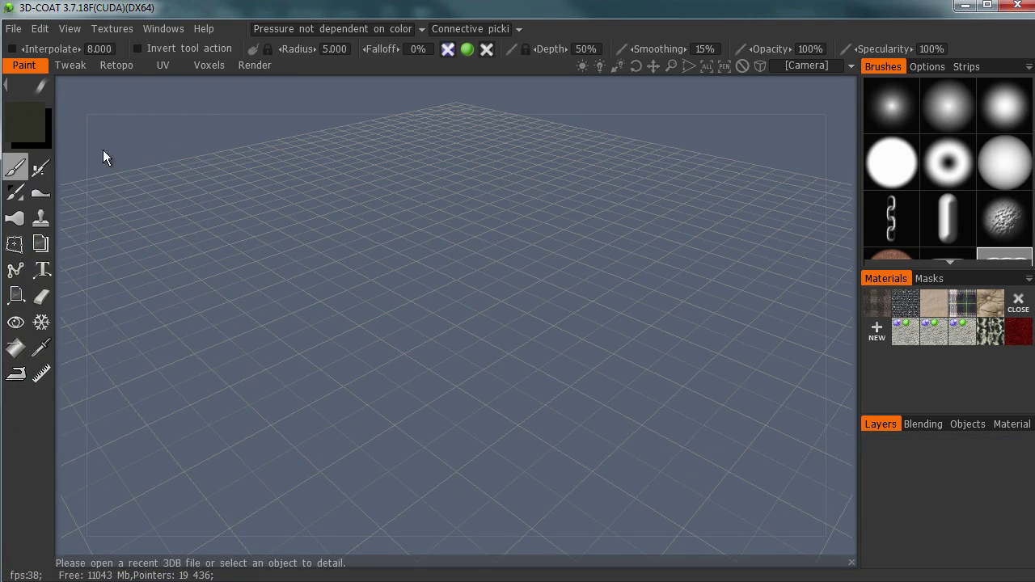
Import soda_can.obj for AUTOPO from the soda_can folder under the project's scenes/models directory
{"action": "left_click", "coordinate": [13, 28]}
{"action": "mouse_move", "coordinate": [68, 156]}
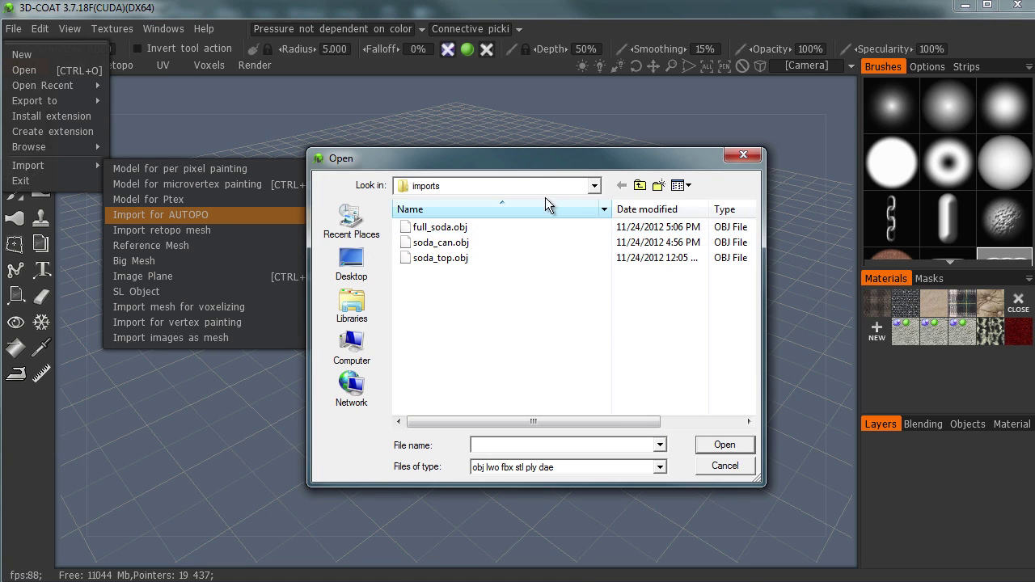
{"action": "left_click", "coordinate": [640, 186]}
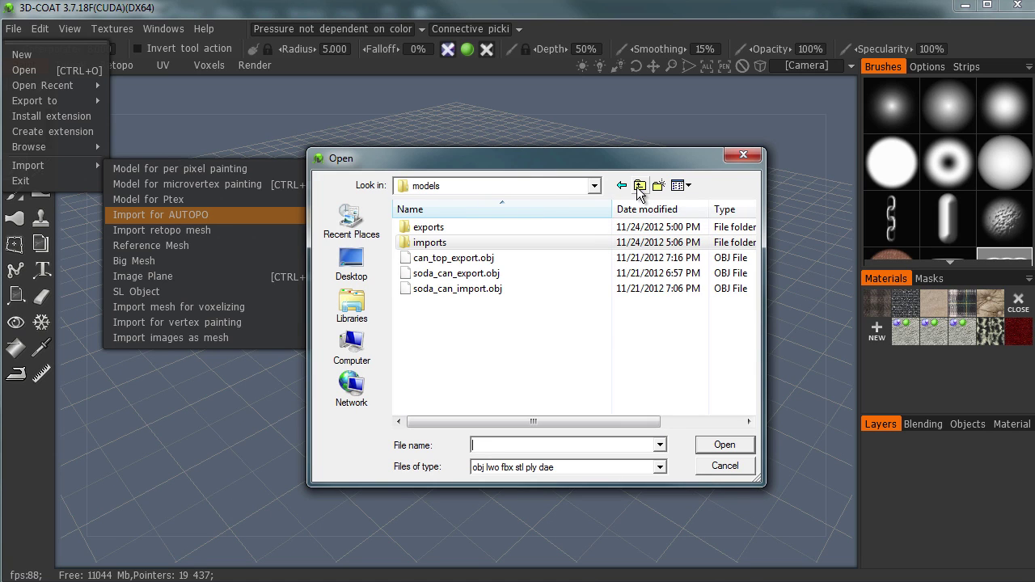
{"action": "left_click", "coordinate": [640, 185]}
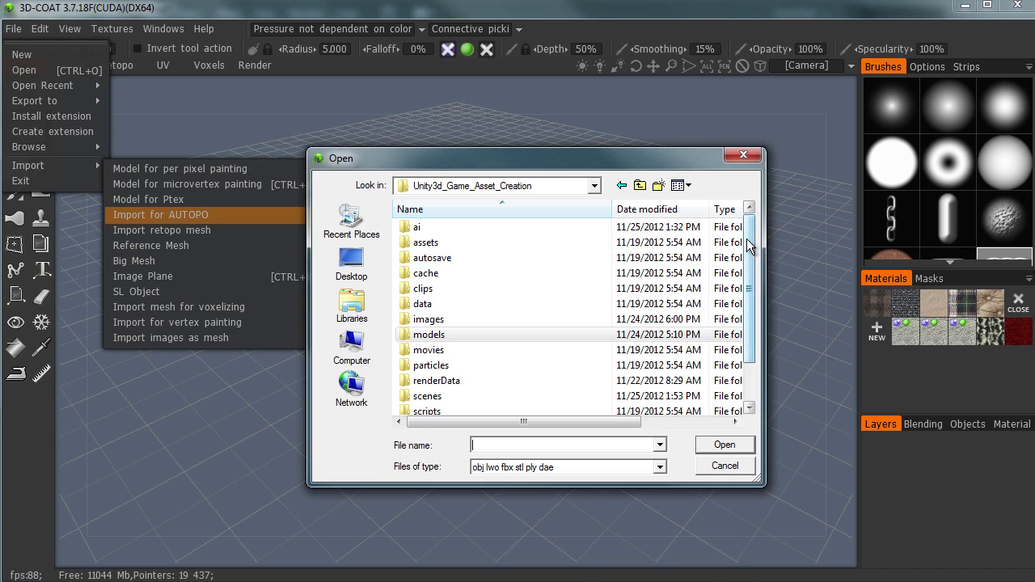
{"action": "scroll", "coordinate": [747, 243], "scroll_direction": "down", "scroll_amount": 1}
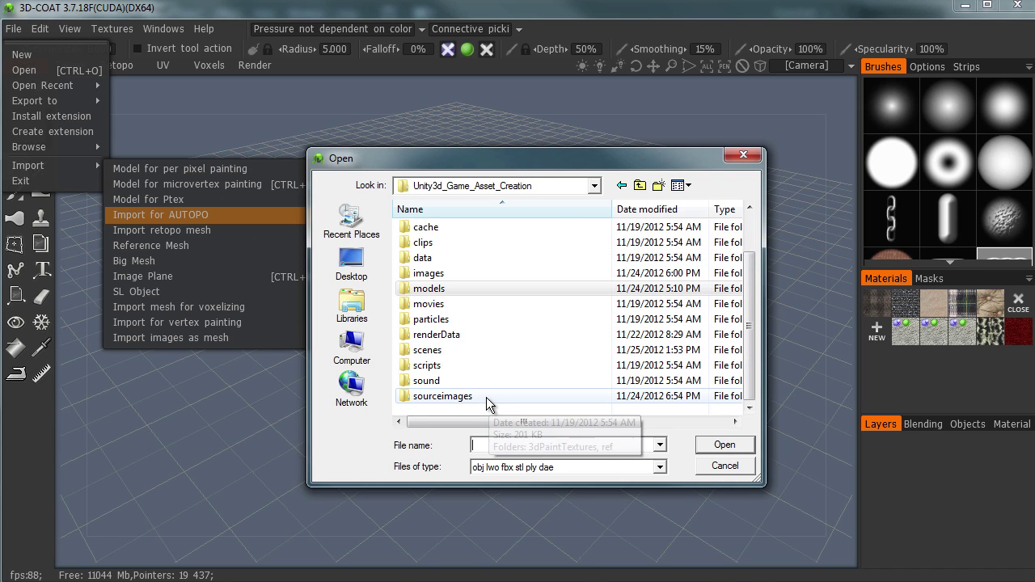
{"action": "double_click", "coordinate": [472, 350]}
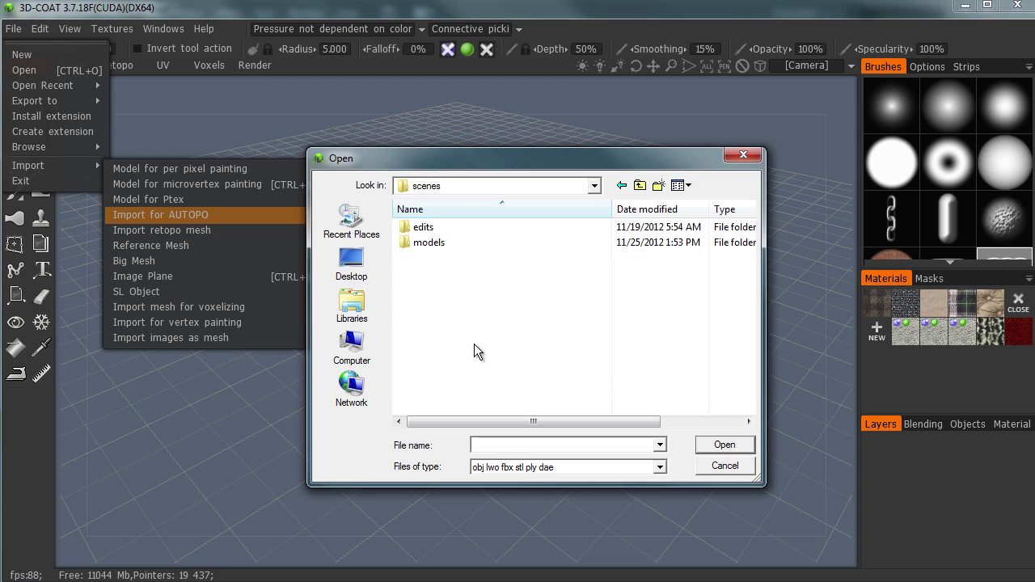
{"action": "double_click", "coordinate": [478, 243]}
{"action": "double_click", "coordinate": [462, 228]}
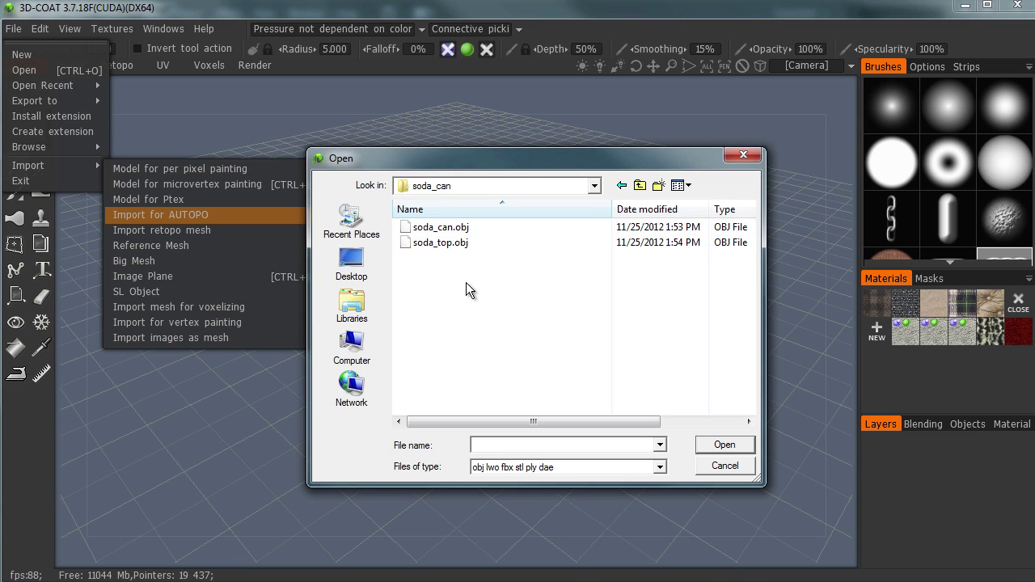
{"action": "left_click", "coordinate": [474, 244]}
{"action": "left_click", "coordinate": [477, 229]}
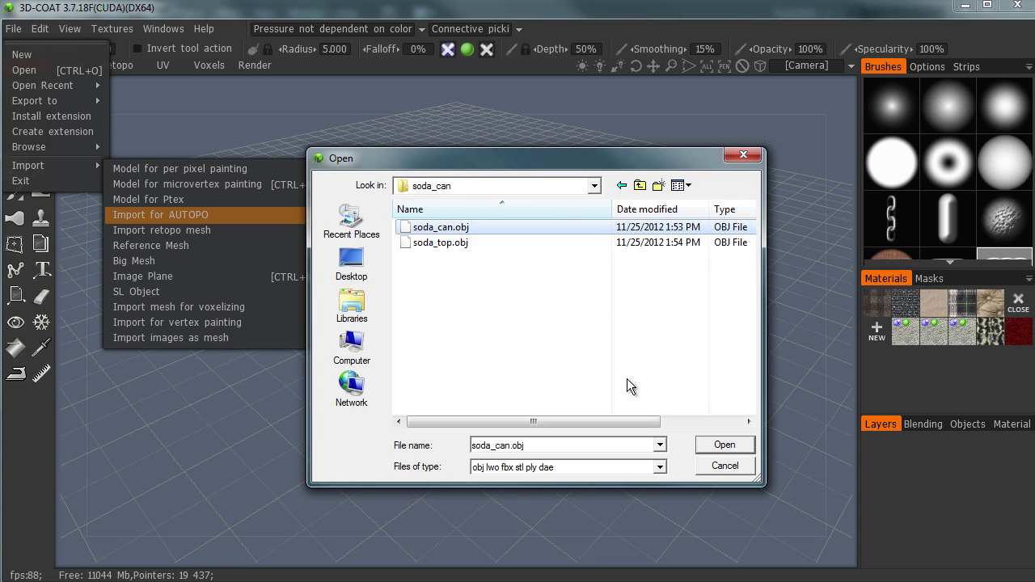
{"action": "left_click", "coordinate": [715, 444]}
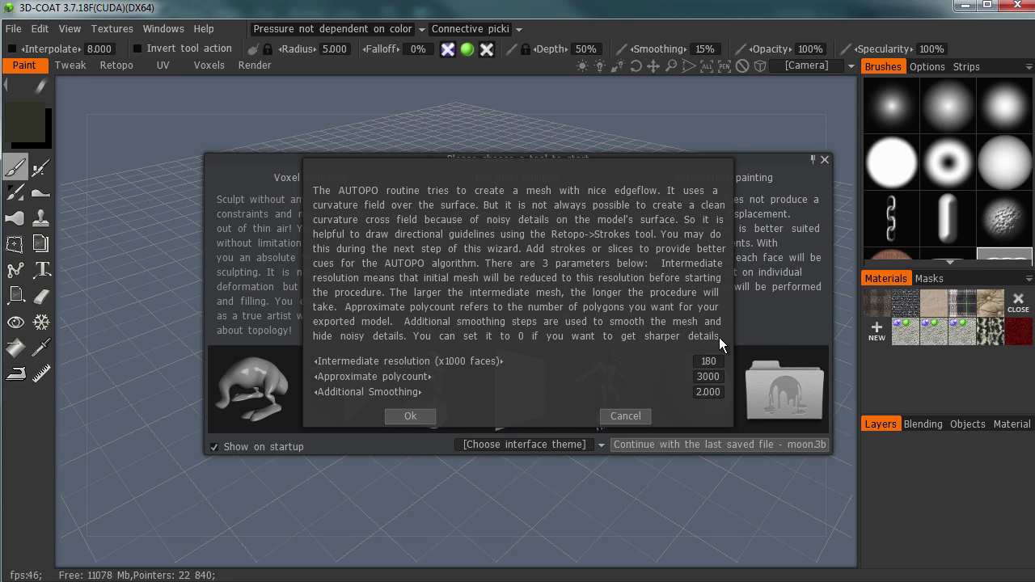
{"action": "left_click", "coordinate": [711, 362]}
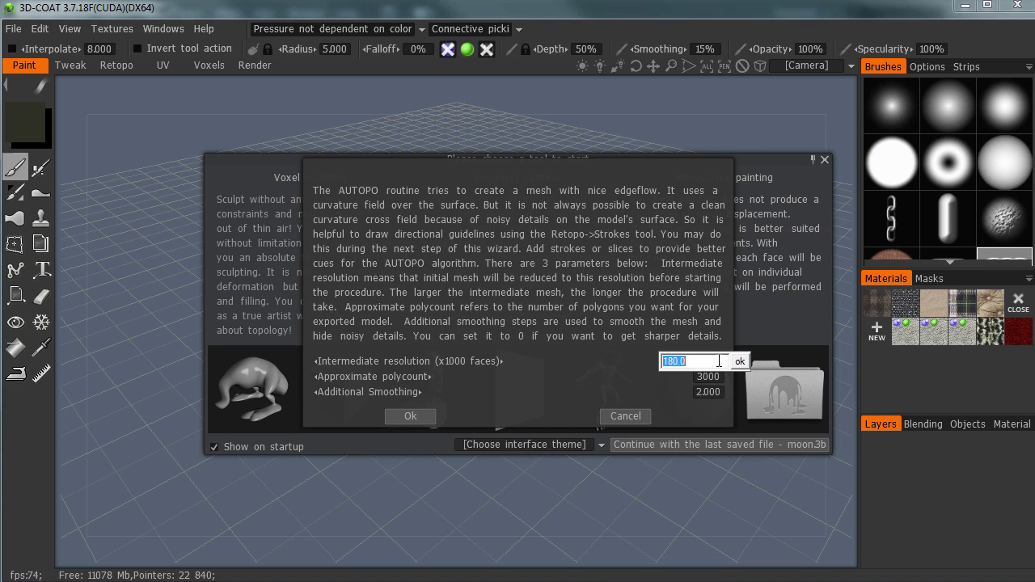
{"action": "left_click", "coordinate": [705, 337]}
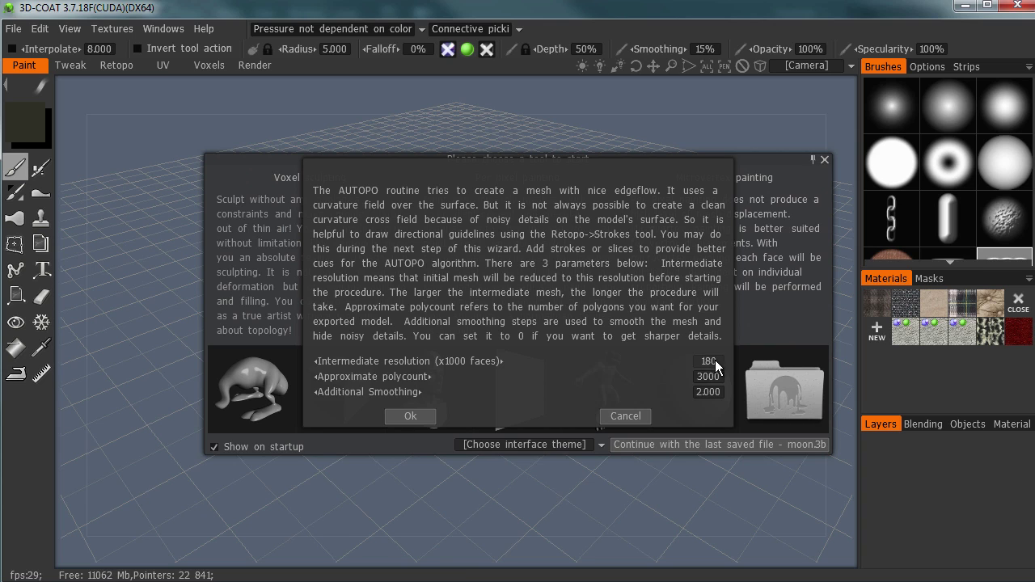
{"action": "left_click", "coordinate": [715, 361]}
{"action": "left_click", "coordinate": [717, 344]}
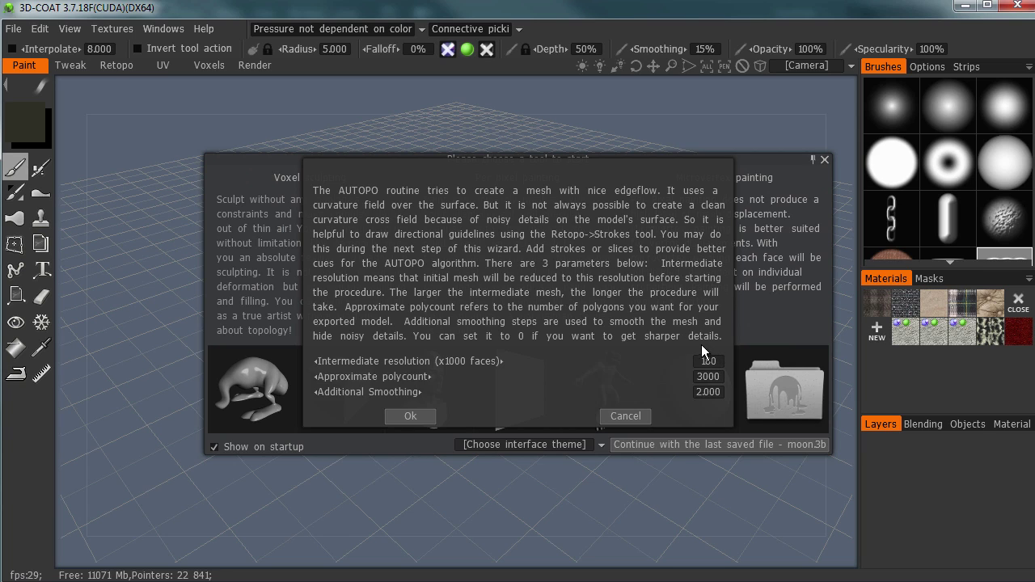
Set the AUTOPO additional smoothing to 1 and the approximate polycount to 800, and accept the parameters
{"action": "left_click", "coordinate": [709, 392]}
{"action": "type", "text": "1"}
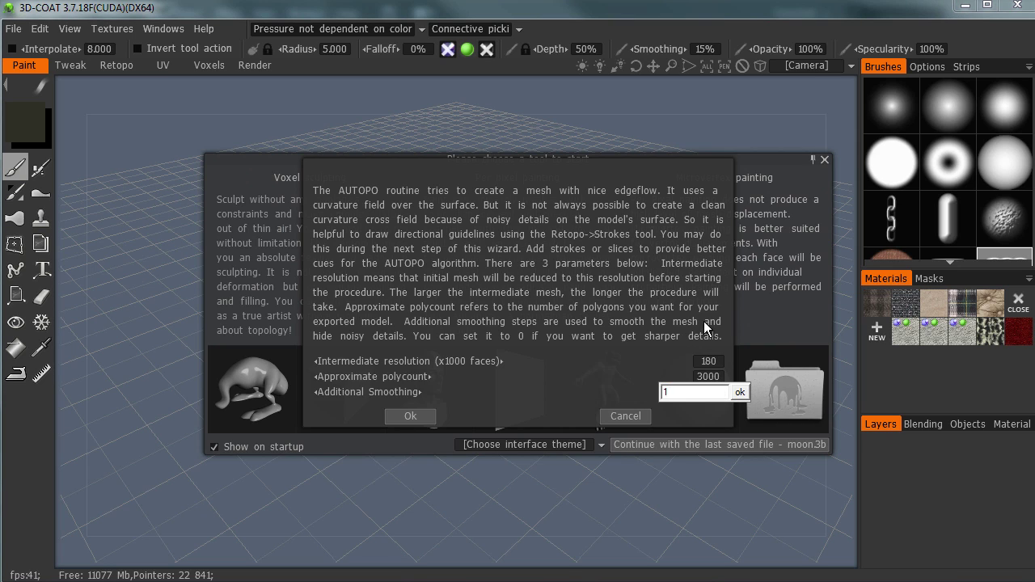
{"action": "key", "text": "Return"}
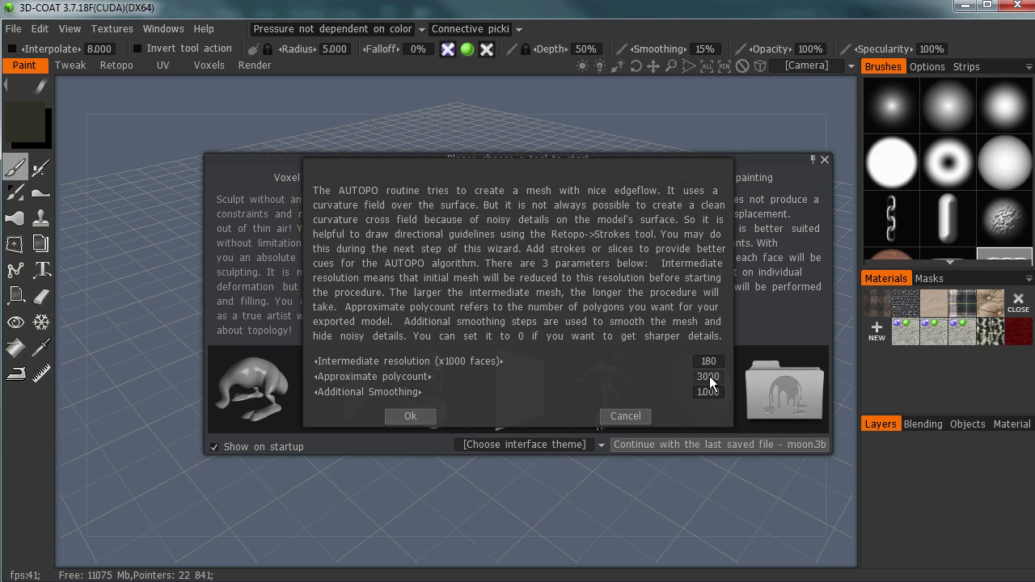
{"action": "left_click", "coordinate": [710, 377]}
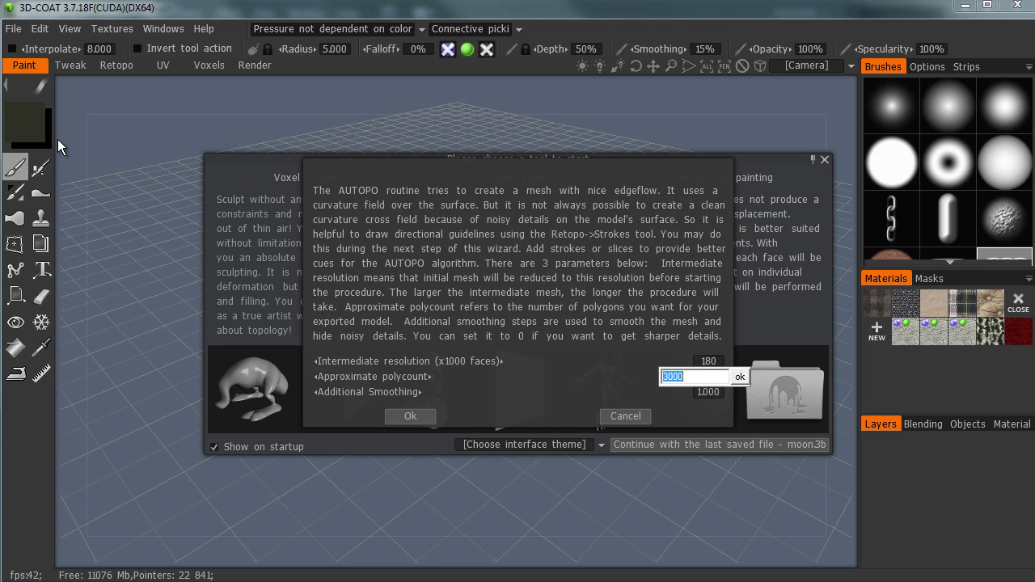
{"action": "type", "text": "800"}
{"action": "key", "text": "Return"}
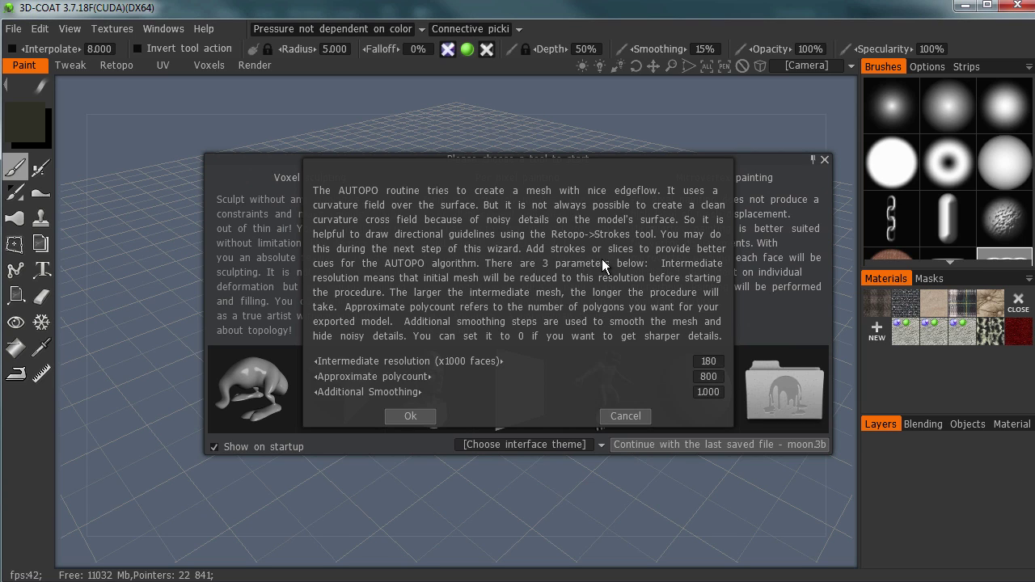
{"action": "left_click", "coordinate": [422, 418]}
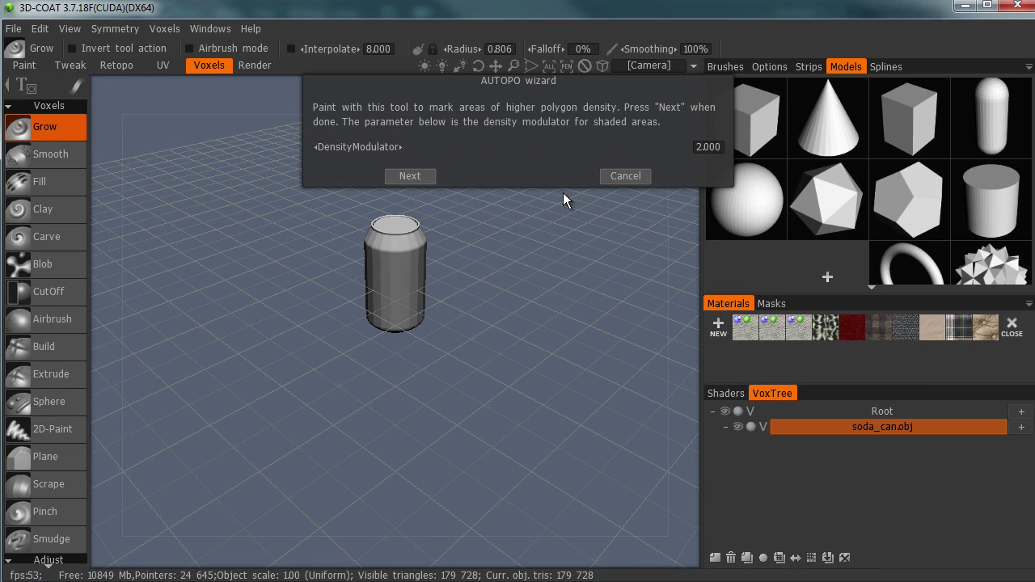
Paint an area of higher polygon density all the way around the can's top rim
{"action": "scroll", "coordinate": [312, 267], "scroll_direction": "up", "scroll_amount": 5}
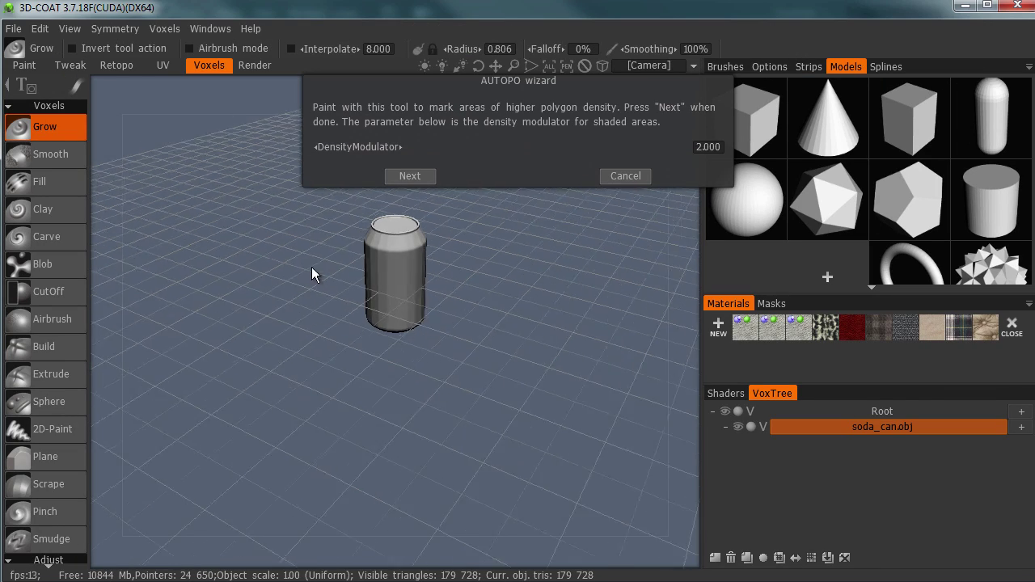
{"action": "middle_click_drag", "start_coordinate": [257, 292], "coordinate": [267, 372]}
{"action": "right_click_drag", "start_coordinate": [267, 372], "coordinate": [303, 192]}
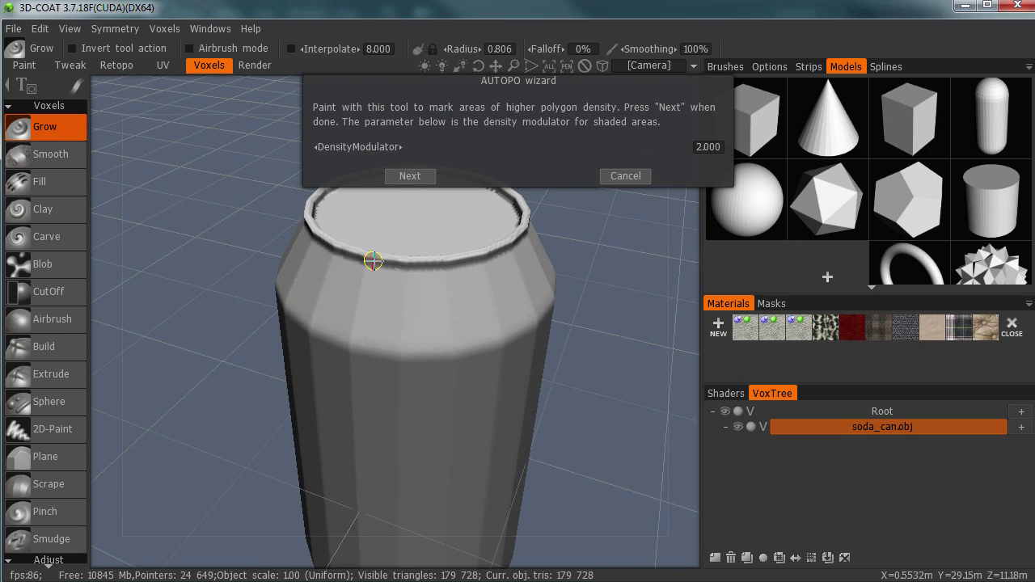
{"action": "left_click_drag", "start_coordinate": [392, 263], "coordinate": [347, 189], "text": "alt"}
{"action": "left_click_drag", "start_coordinate": [360, 323], "coordinate": [366, 276], "text": "alt"}
{"action": "right_click_drag", "start_coordinate": [365, 276], "coordinate": [388, 324]}
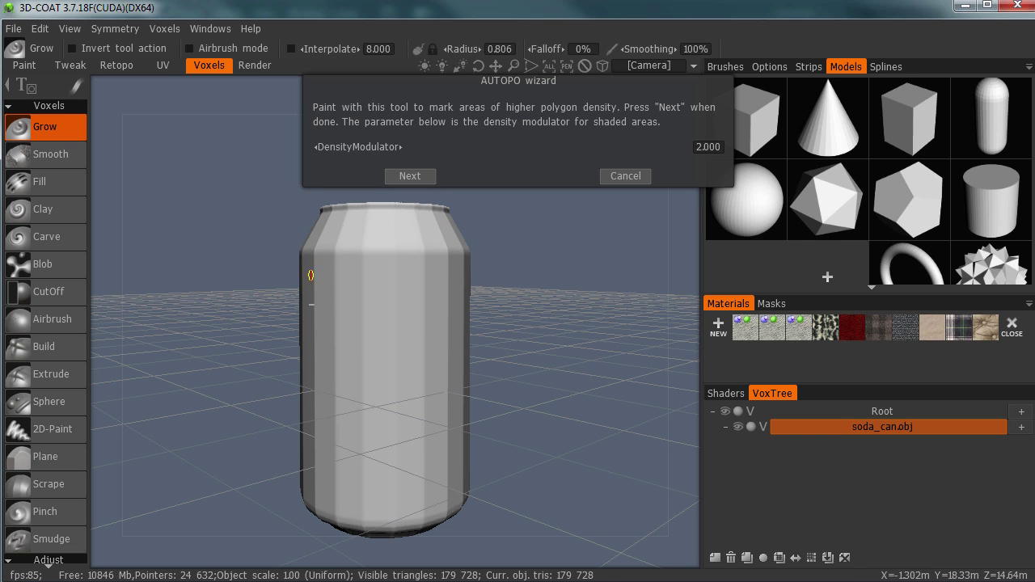
{"action": "right_click_drag", "start_coordinate": [402, 256], "coordinate": [420, 288], "text": "alt"}
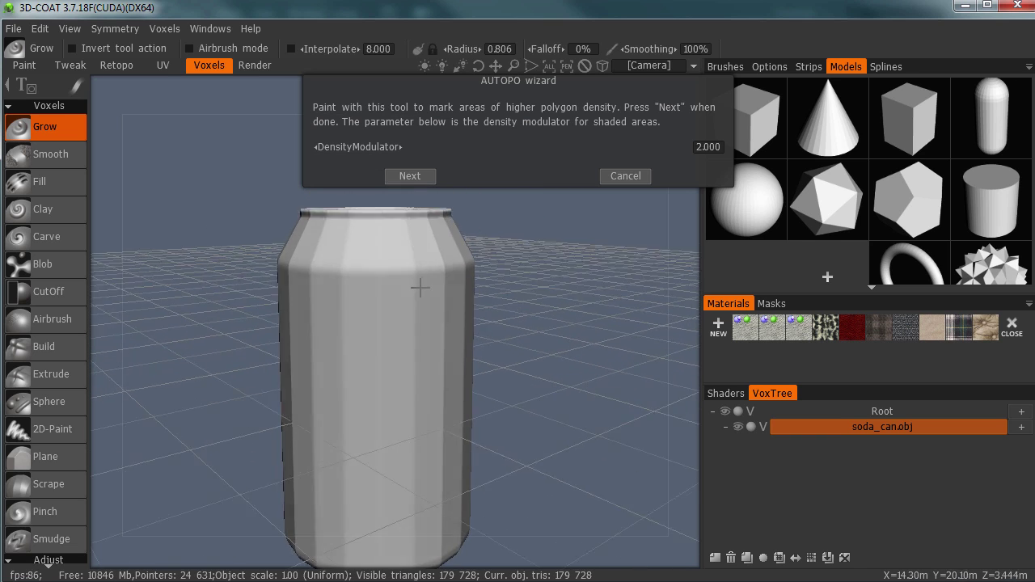
{"action": "left_click_drag", "start_coordinate": [420, 288], "coordinate": [409, 308], "text": "alt"}
{"action": "scroll", "coordinate": [478, 284], "scroll_direction": "up", "scroll_amount": 3}
{"action": "mouse_move", "coordinate": [478, 284]}
{"action": "left_mouse_down", "text": "alt"}
{"action": "mouse_move", "coordinate": [419, 305]}
{"action": "mouse_move", "coordinate": [375, 349]}
{"action": "left_mouse_up", "text": "alt"}
{"action": "scroll", "coordinate": [415, 308], "scroll_direction": "down", "scroll_amount": 2}
{"action": "scroll", "coordinate": [423, 337], "scroll_direction": "up", "scroll_amount": 3}
{"action": "scroll", "coordinate": [439, 335], "scroll_direction": "down", "scroll_amount": 1}
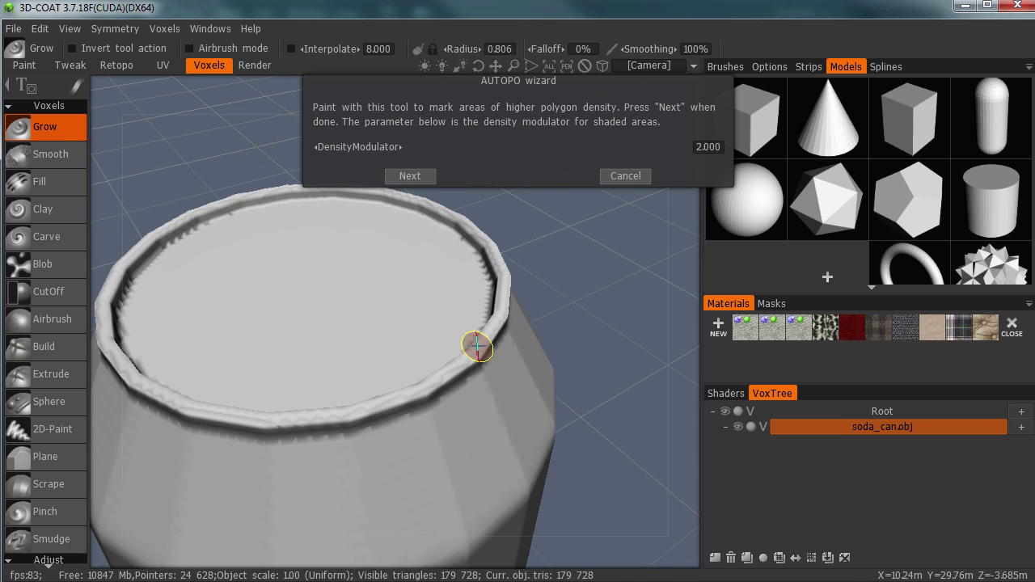
{"action": "mouse_move", "coordinate": [477, 346]}
{"action": "left_mouse_down"}
{"action": "mouse_move", "coordinate": [353, 409]}
{"action": "mouse_move", "coordinate": [250, 421]}
{"action": "mouse_move", "coordinate": [136, 383]}
{"action": "mouse_move", "coordinate": [97, 330]}
{"action": "mouse_move", "coordinate": [247, 374]}
{"action": "left_mouse_up"}
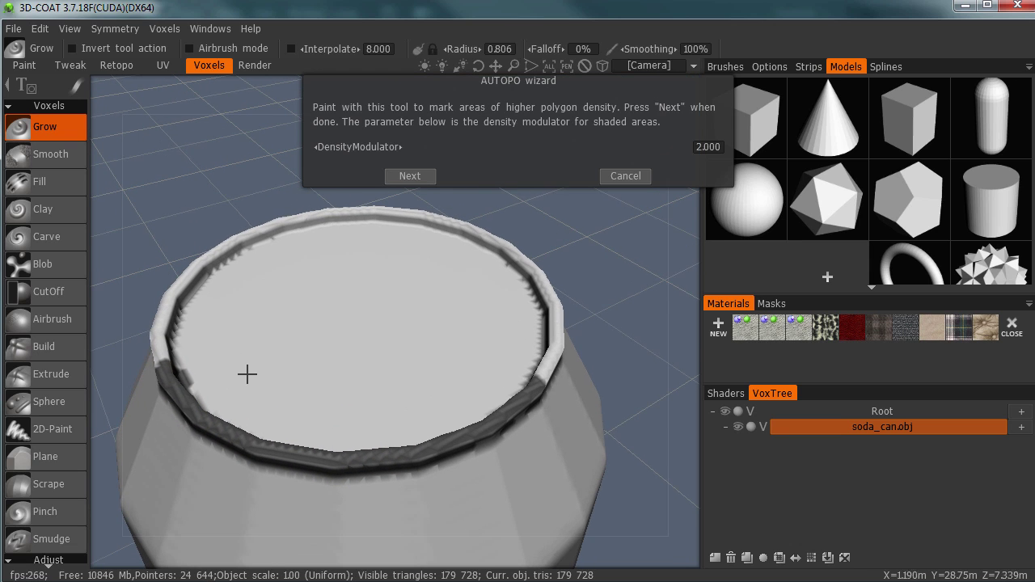
{"action": "mouse_move", "coordinate": [164, 364]}
{"action": "left_mouse_down"}
{"action": "mouse_move", "coordinate": [159, 315]}
{"action": "mouse_move", "coordinate": [204, 260]}
{"action": "mouse_move", "coordinate": [259, 233]}
{"action": "mouse_move", "coordinate": [389, 211]}
{"action": "mouse_move", "coordinate": [474, 224]}
{"action": "mouse_move", "coordinate": [463, 226]}
{"action": "mouse_move", "coordinate": [525, 271]}
{"action": "mouse_move", "coordinate": [548, 305]}
{"action": "mouse_move", "coordinate": [553, 363]}
{"action": "mouse_move", "coordinate": [542, 378]}
{"action": "left_mouse_up"}
{"action": "mouse_move", "coordinate": [555, 333]}
{"action": "left_mouse_down", "text": "alt"}
{"action": "mouse_move", "coordinate": [397, 358]}
{"action": "mouse_move", "coordinate": [257, 321]}
{"action": "mouse_move", "coordinate": [257, 331]}
{"action": "mouse_move", "coordinate": [314, 295]}
{"action": "mouse_move", "coordinate": [332, 263]}
{"action": "mouse_move", "coordinate": [323, 284]}
{"action": "mouse_move", "coordinate": [391, 354]}
{"action": "mouse_move", "coordinate": [481, 421]}
{"action": "mouse_move", "coordinate": [627, 403]}
{"action": "mouse_move", "coordinate": [469, 335]}
{"action": "left_mouse_up", "text": "alt"}
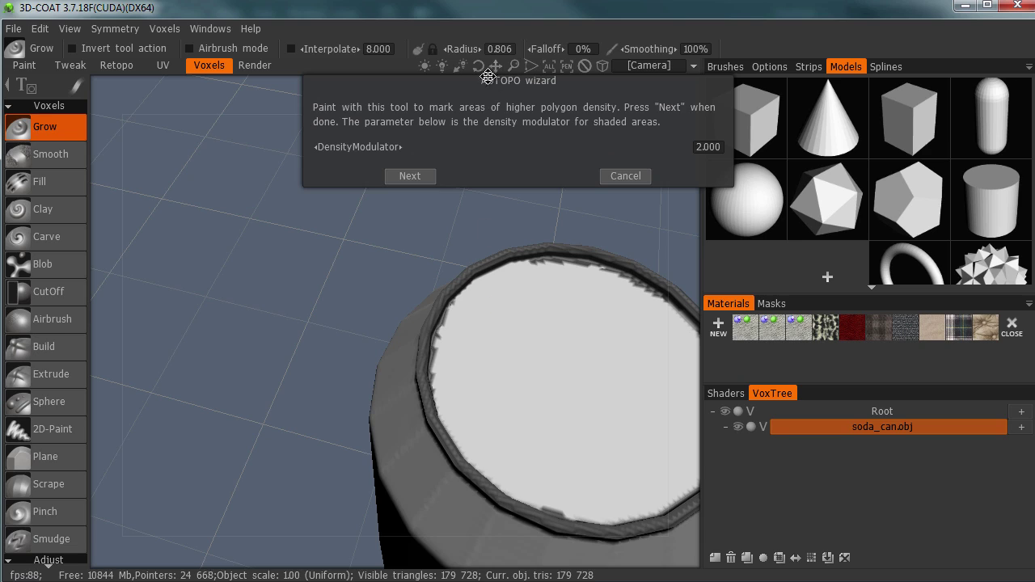
Try a vertical density stroke up the side of the can's body and undo it
{"action": "right_click_drag", "start_coordinate": [481, 363], "coordinate": [300, 286], "text": "alt"}
{"action": "left_click_drag", "start_coordinate": [300, 287], "coordinate": [351, 309], "text": "alt"}
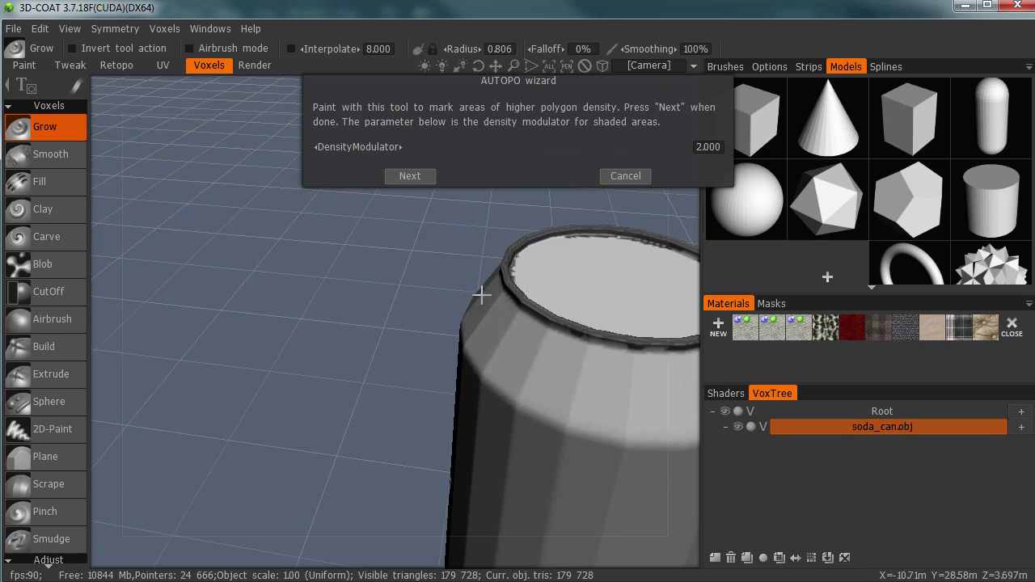
{"action": "left_click_drag", "start_coordinate": [482, 295], "coordinate": [436, 215], "text": "alt"}
{"action": "right_click_drag", "start_coordinate": [437, 215], "coordinate": [418, 264], "text": "alt"}
{"action": "middle_click_drag", "start_coordinate": [418, 264], "coordinate": [407, 228], "text": "alt"}
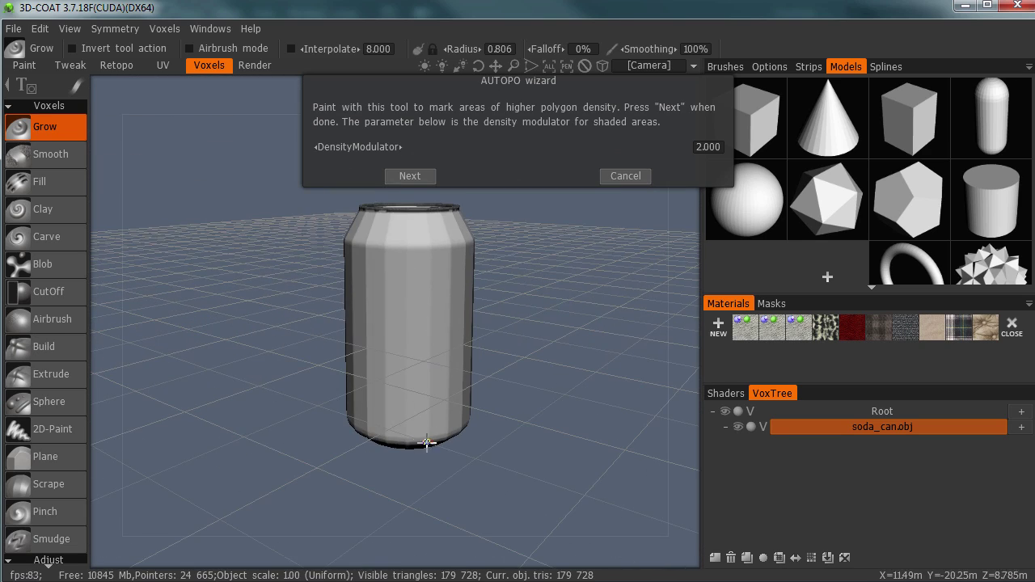
{"action": "mouse_move", "coordinate": [428, 442]}
{"action": "left_mouse_down"}
{"action": "mouse_move", "coordinate": [380, 380]}
{"action": "mouse_move", "coordinate": [453, 242]}
{"action": "mouse_move", "coordinate": [388, 259]}
{"action": "mouse_move", "coordinate": [434, 249]}
{"action": "left_mouse_up"}
{"action": "key", "text": "ctrl+z"}
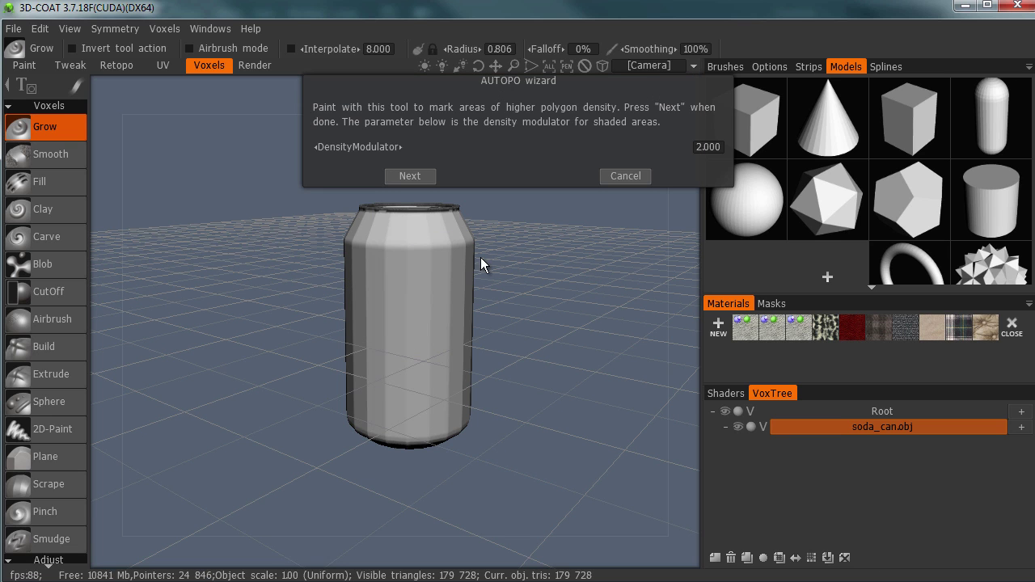
Examine the can's lower body and base, and the painted top rim, from several angles
{"action": "scroll", "coordinate": [485, 291], "scroll_direction": "up", "scroll_amount": 3}
{"action": "middle_click_drag", "start_coordinate": [532, 298], "coordinate": [522, 221]}
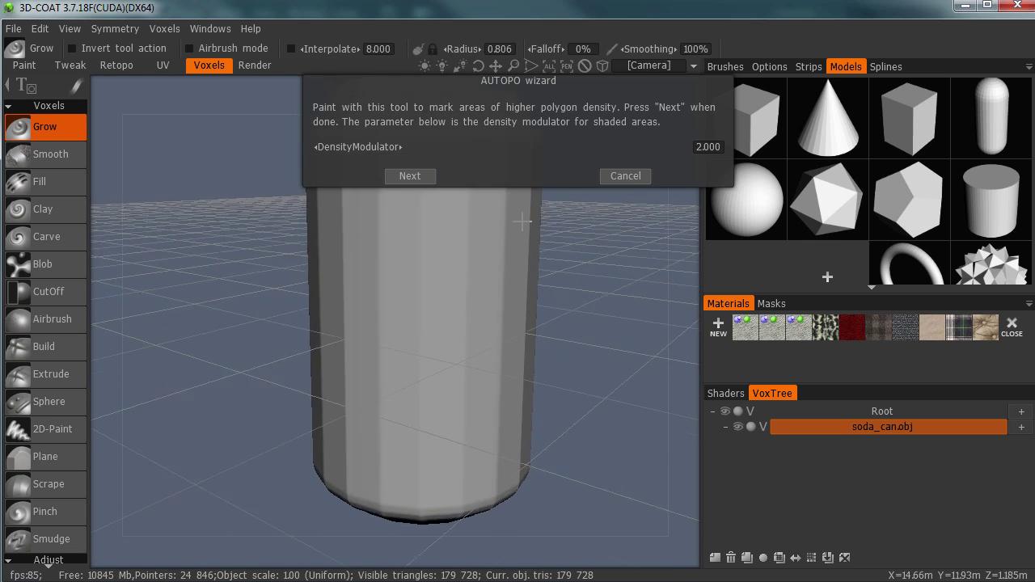
{"action": "left_click_drag", "start_coordinate": [522, 222], "coordinate": [467, 348], "text": "alt"}
{"action": "scroll", "coordinate": [482, 338], "scroll_direction": "up", "scroll_amount": 3}
{"action": "right_click_drag", "start_coordinate": [480, 338], "coordinate": [388, 329]}
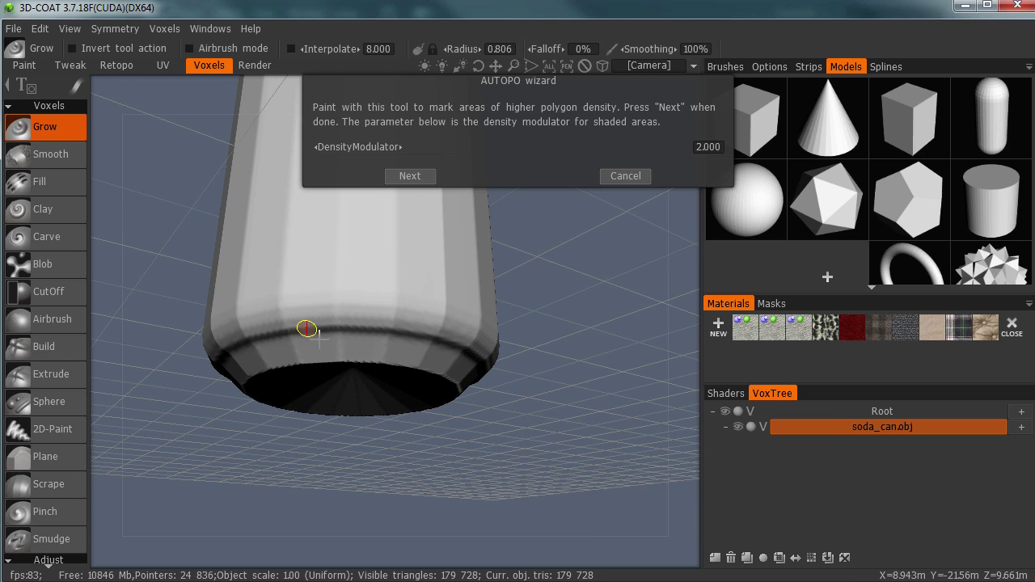
{"action": "right_click_drag", "start_coordinate": [318, 339], "coordinate": [361, 434]}
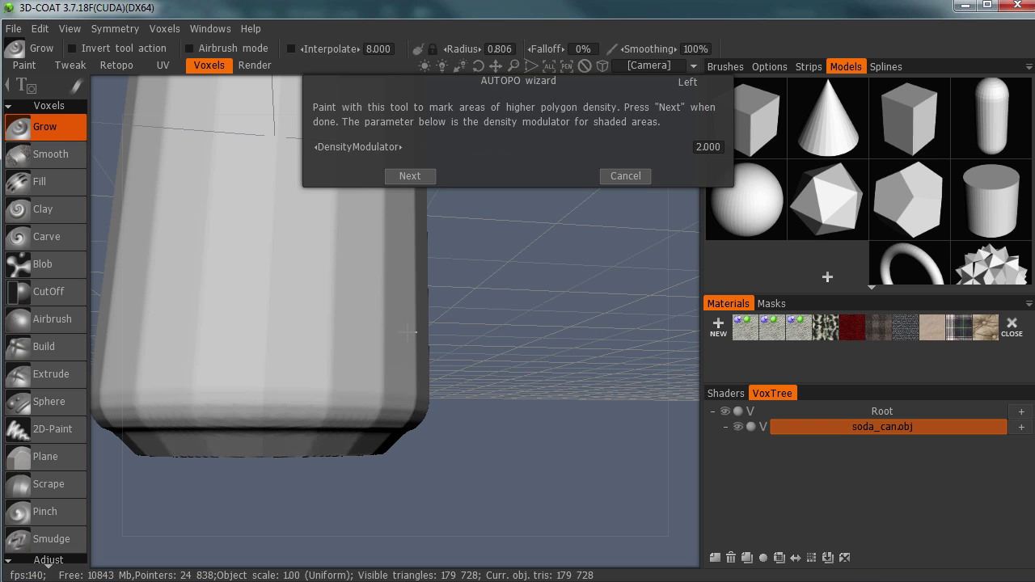
{"action": "right_click_drag", "start_coordinate": [408, 331], "coordinate": [254, 340], "text": "alt"}
{"action": "middle_click_drag", "start_coordinate": [356, 340], "coordinate": [373, 399], "text": "alt"}
{"action": "left_click_drag", "start_coordinate": [372, 400], "coordinate": [386, 428], "text": "alt"}
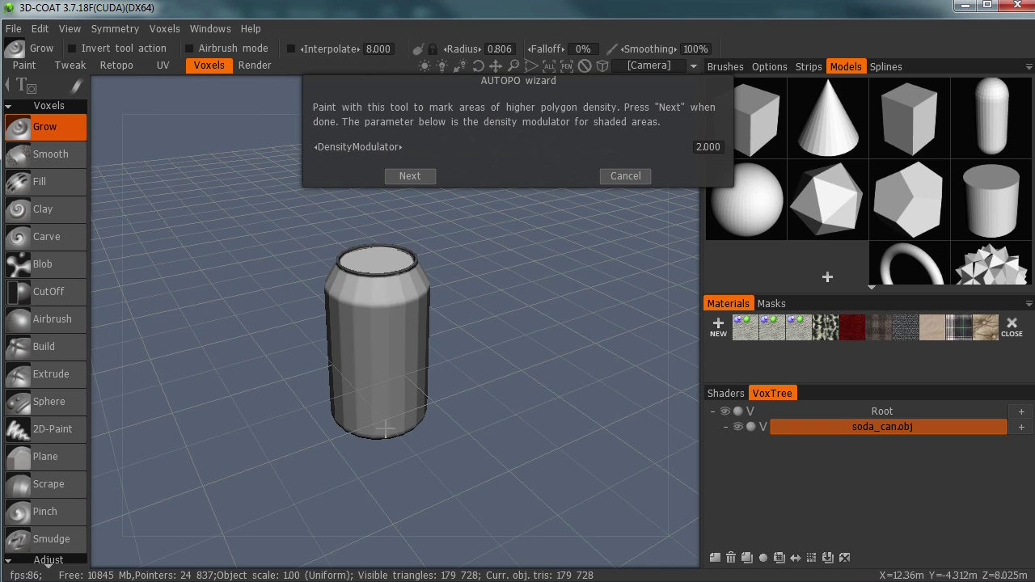
{"action": "scroll", "coordinate": [451, 358], "scroll_direction": "up", "scroll_amount": 7}
{"action": "scroll", "coordinate": [450, 347], "scroll_direction": "down", "scroll_amount": 4}
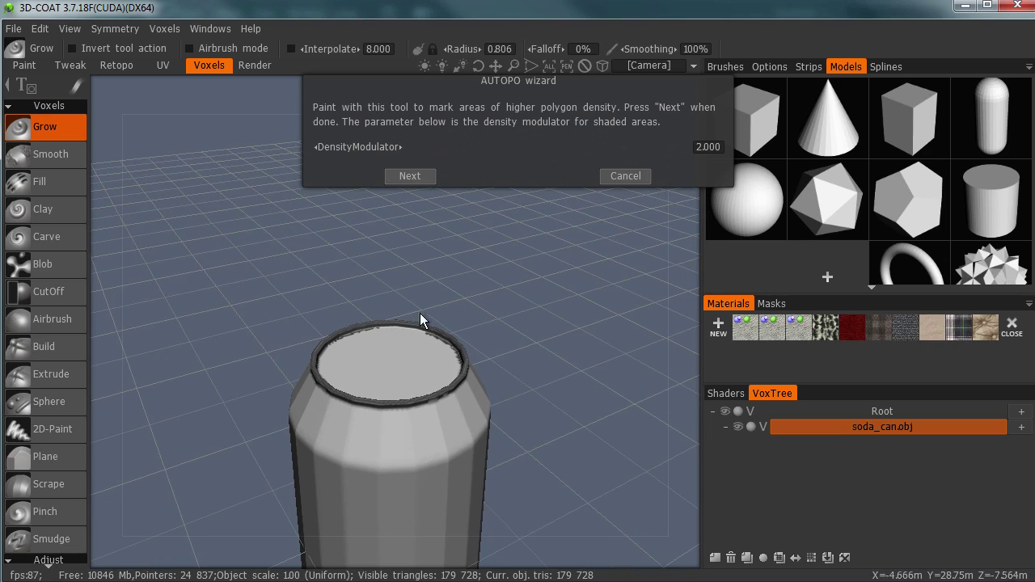
Accept the painted density areas and slice six horizontal guide rings around the can's body, from below the shoulder to near the base
{"action": "left_click", "coordinate": [415, 175]}
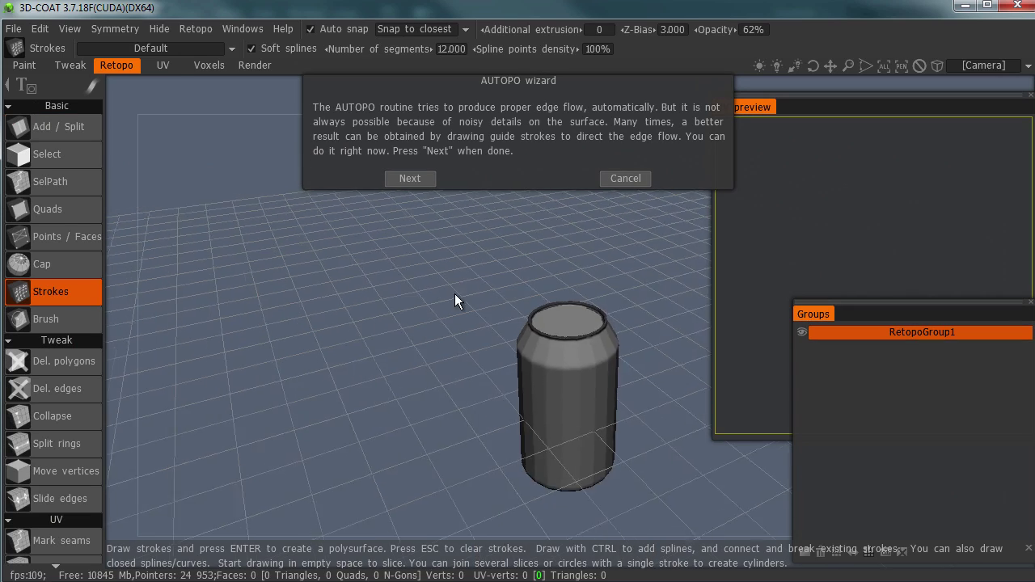
{"action": "right_click_drag", "start_coordinate": [455, 294], "coordinate": [525, 283]}
{"action": "middle_click_drag", "start_coordinate": [525, 283], "coordinate": [437, 282]}
{"action": "left_click_drag", "start_coordinate": [530, 279], "coordinate": [509, 324]}
{"action": "middle_click_drag", "start_coordinate": [508, 323], "coordinate": [488, 307]}
{"action": "right_click_drag", "start_coordinate": [488, 307], "coordinate": [499, 280]}
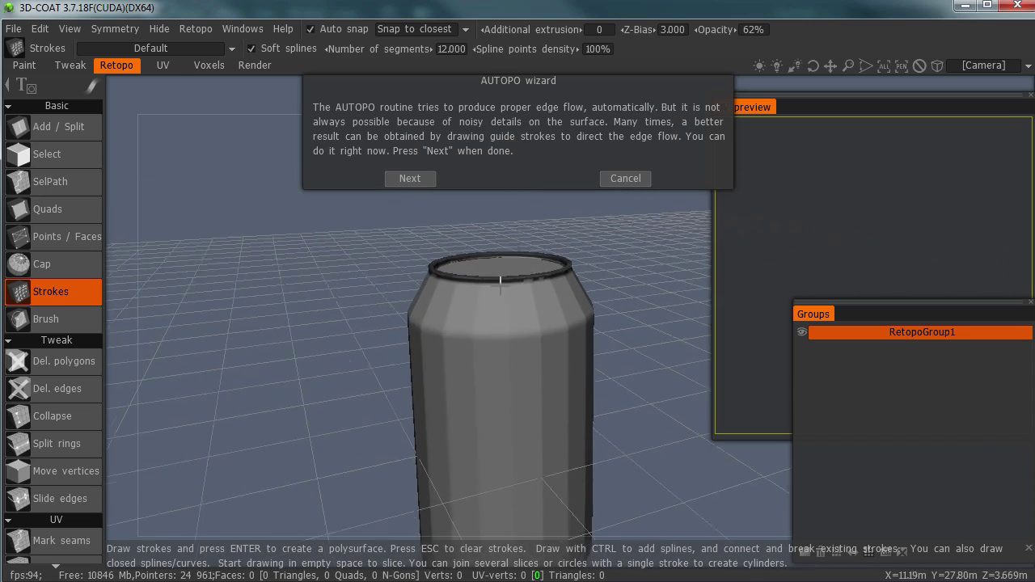
{"action": "middle_click_drag", "start_coordinate": [499, 280], "coordinate": [488, 263]}
{"action": "left_click_drag", "start_coordinate": [488, 264], "coordinate": [443, 289]}
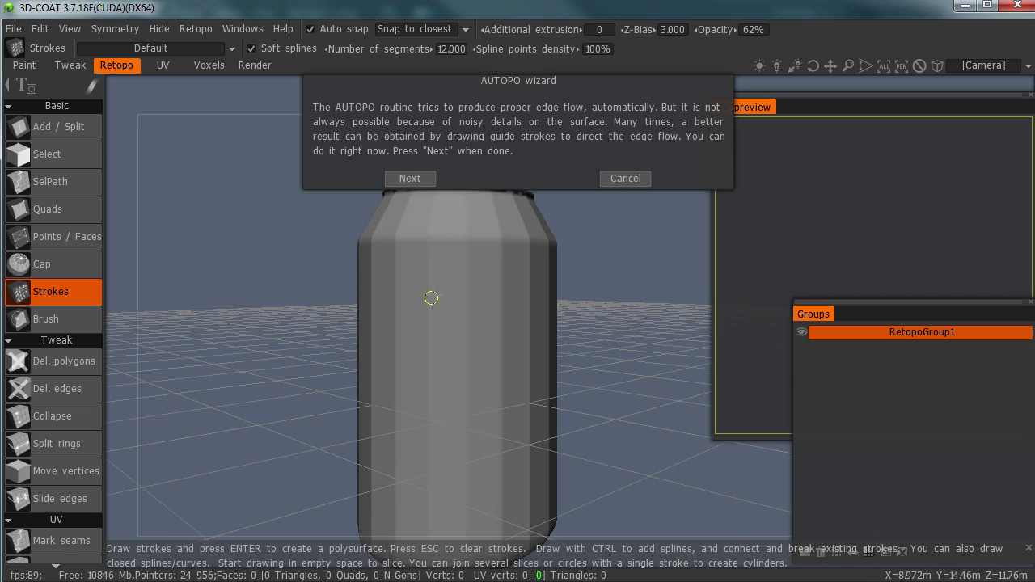
{"action": "left_click_drag", "start_coordinate": [264, 325], "coordinate": [390, 325]}
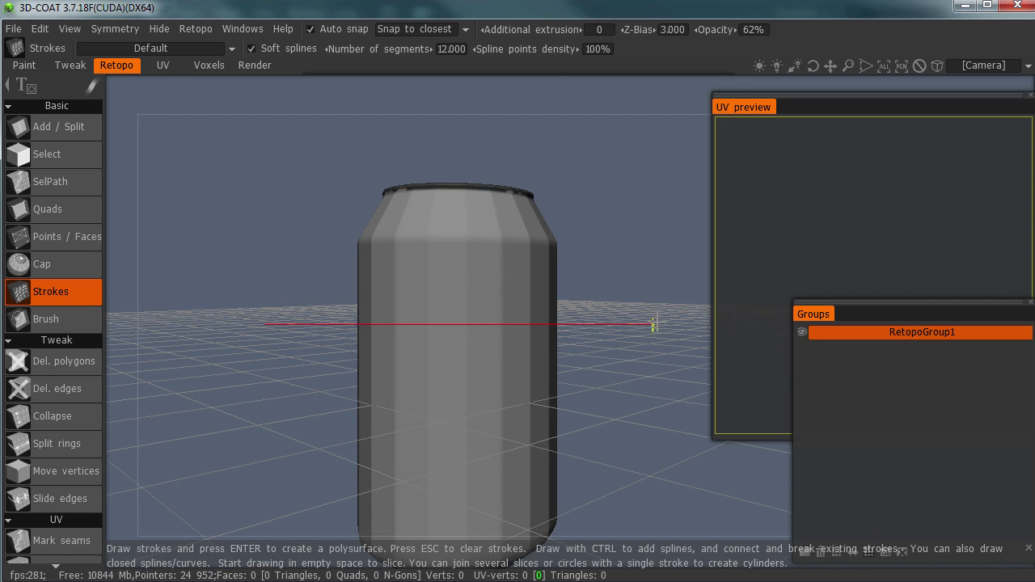
{"action": "left_click_drag", "start_coordinate": [654, 324], "coordinate": [656, 325]}
{"action": "left_click_drag", "start_coordinate": [301, 418], "coordinate": [650, 419]}
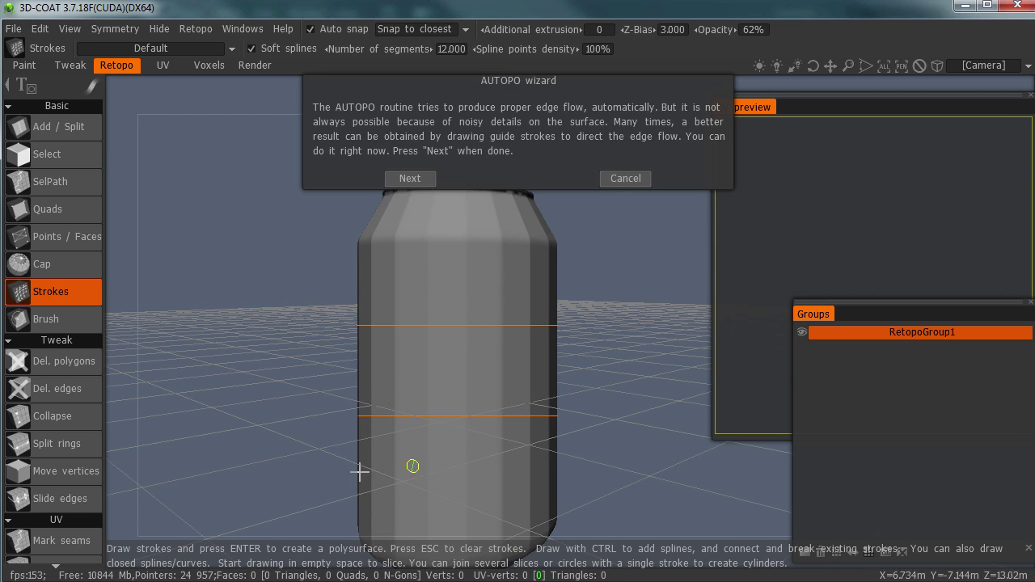
{"action": "left_click_drag", "start_coordinate": [299, 476], "coordinate": [550, 476]}
{"action": "left_click_drag", "start_coordinate": [275, 372], "coordinate": [615, 371]}
{"action": "left_click_drag", "start_coordinate": [295, 287], "coordinate": [622, 287]}
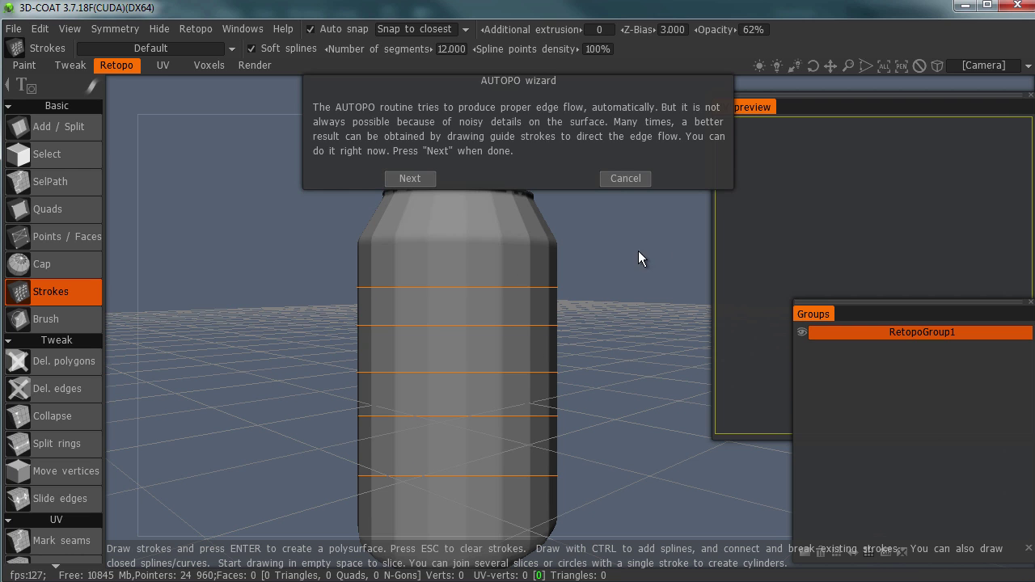
{"action": "left_click_drag", "start_coordinate": [294, 260], "coordinate": [587, 258]}
Draw a curved guide stroke along the far and left-hand portion of the can's darkened top rim
{"action": "mouse_move", "coordinate": [492, 225]}
{"action": "middle_mouse_down"}
{"action": "mouse_move", "coordinate": [523, 352]}
{"action": "mouse_move", "coordinate": [535, 357]}
{"action": "middle_mouse_up"}
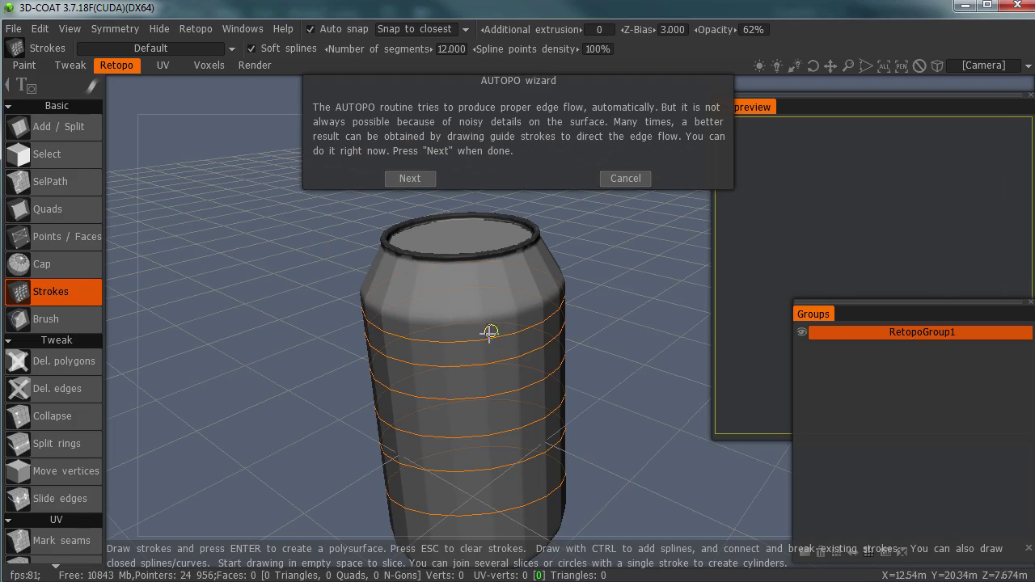
{"action": "mouse_move", "coordinate": [490, 332]}
{"action": "middle_mouse_down"}
{"action": "mouse_move", "coordinate": [485, 346]}
{"action": "mouse_move", "coordinate": [469, 340]}
{"action": "mouse_move", "coordinate": [358, 277]}
{"action": "mouse_move", "coordinate": [254, 290]}
{"action": "mouse_move", "coordinate": [414, 320]}
{"action": "mouse_move", "coordinate": [313, 320]}
{"action": "mouse_move", "coordinate": [292, 336]}
{"action": "mouse_move", "coordinate": [314, 353]}
{"action": "mouse_move", "coordinate": [447, 351]}
{"action": "mouse_move", "coordinate": [414, 337]}
{"action": "mouse_move", "coordinate": [419, 326]}
{"action": "middle_mouse_up"}
{"action": "middle_click_drag", "start_coordinate": [425, 411], "coordinate": [296, 397]}
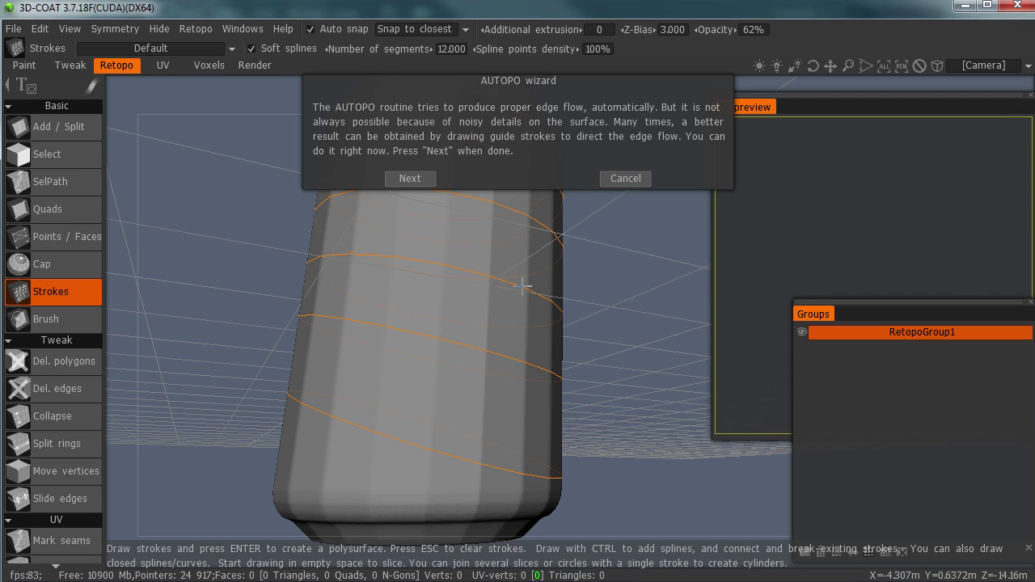
{"action": "middle_click_drag", "start_coordinate": [510, 305], "coordinate": [453, 485]}
{"action": "scroll", "coordinate": [488, 339], "scroll_direction": "up", "scroll_amount": 5}
{"action": "scroll", "coordinate": [445, 335], "scroll_direction": "down", "scroll_amount": 3}
{"action": "middle_click_drag", "start_coordinate": [445, 342], "coordinate": [464, 296]}
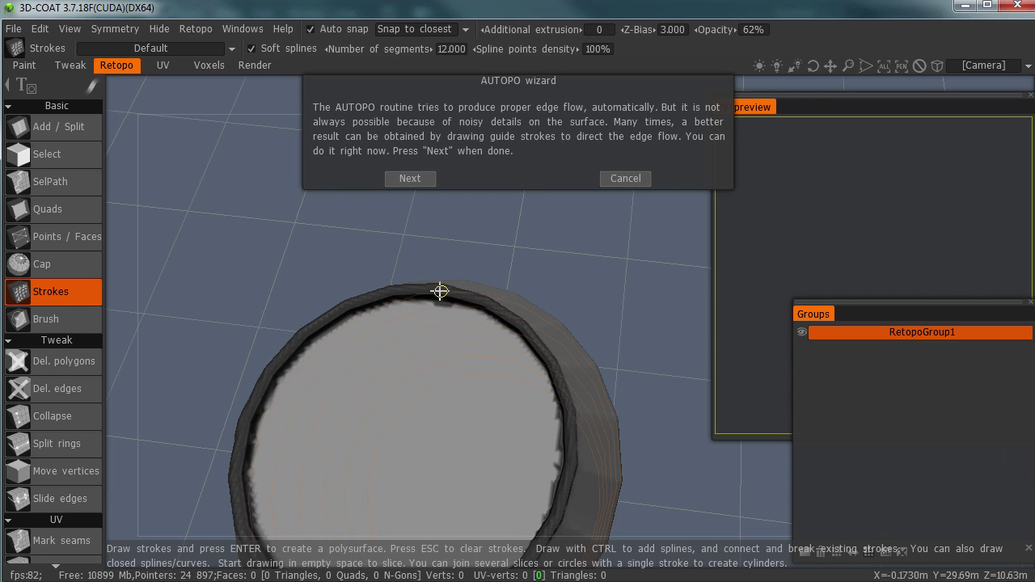
{"action": "left_click_drag", "start_coordinate": [440, 291], "coordinate": [429, 290]}
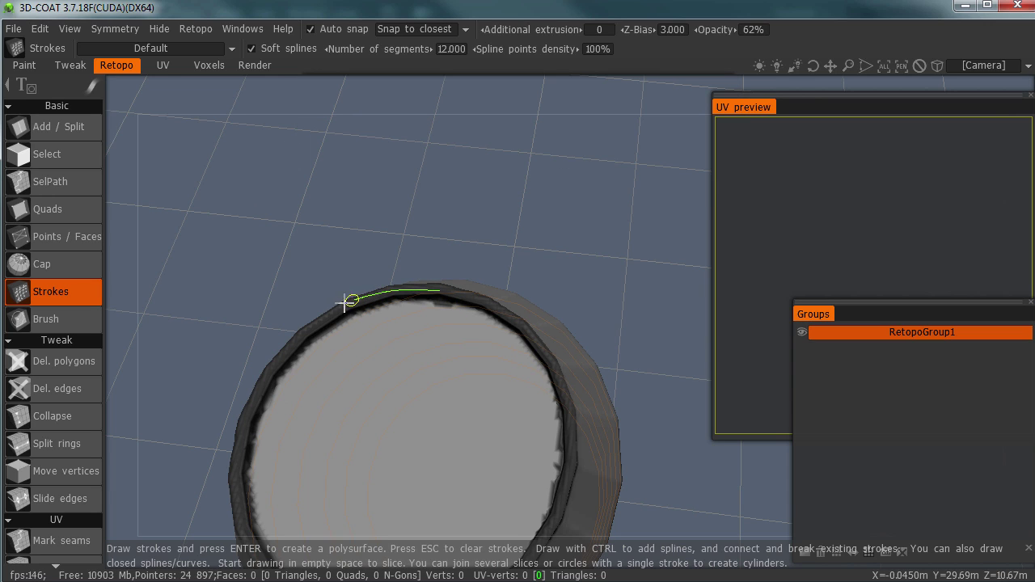
{"action": "left_click_drag", "start_coordinate": [329, 311], "coordinate": [313, 322]}
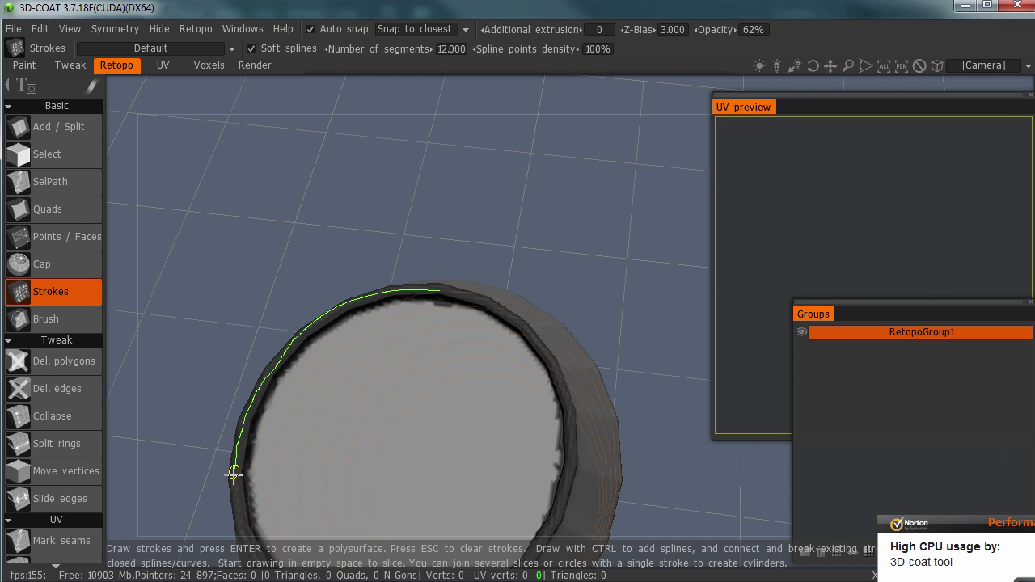
{"action": "left_click_drag", "start_coordinate": [239, 521], "coordinate": [239, 522]}
Continue the guide strokes around the rest of the top rim and join their ends into one closed loop
{"action": "mouse_move", "coordinate": [272, 481]}
{"action": "middle_mouse_down"}
{"action": "mouse_move", "coordinate": [286, 374]}
{"action": "mouse_move", "coordinate": [259, 345]}
{"action": "middle_mouse_up"}
{"action": "left_click_drag", "start_coordinate": [258, 343], "coordinate": [263, 353]}
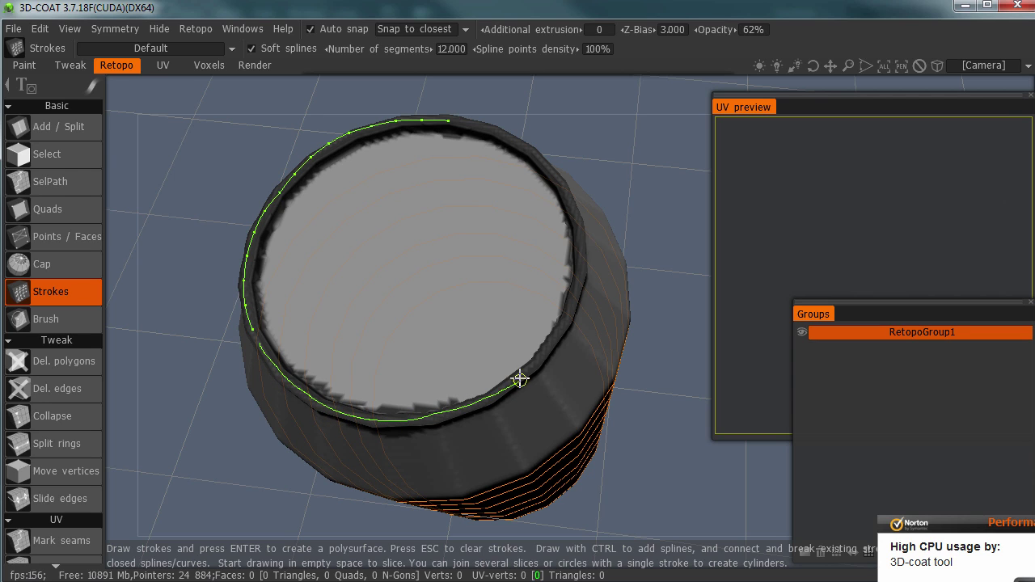
{"action": "left_click_drag", "start_coordinate": [571, 303], "coordinate": [573, 278]}
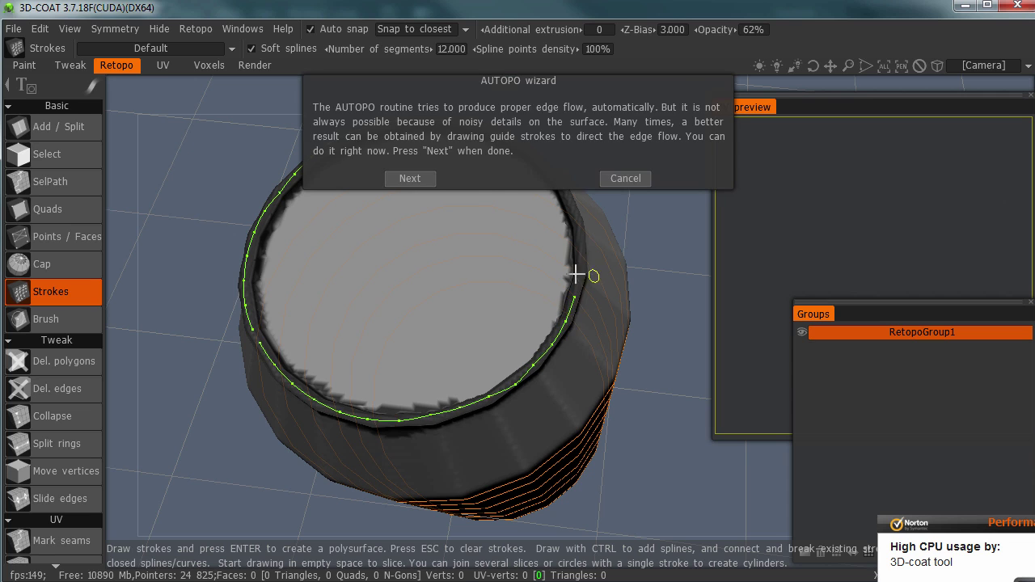
{"action": "middle_click_drag", "start_coordinate": [573, 277], "coordinate": [554, 342]}
{"action": "left_click_drag", "start_coordinate": [562, 435], "coordinate": [563, 425]}
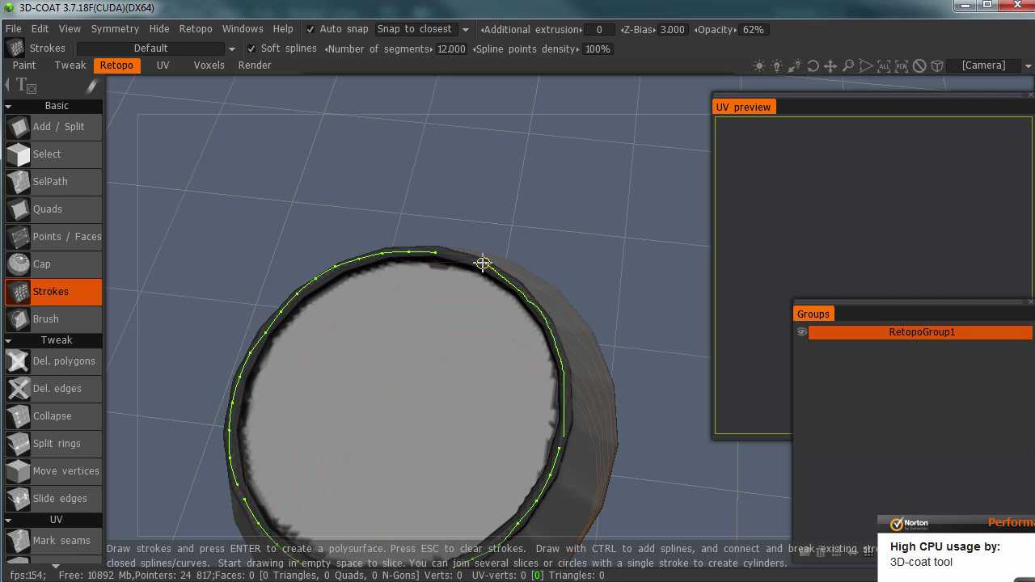
{"action": "left_click_drag", "start_coordinate": [458, 256], "coordinate": [439, 250]}
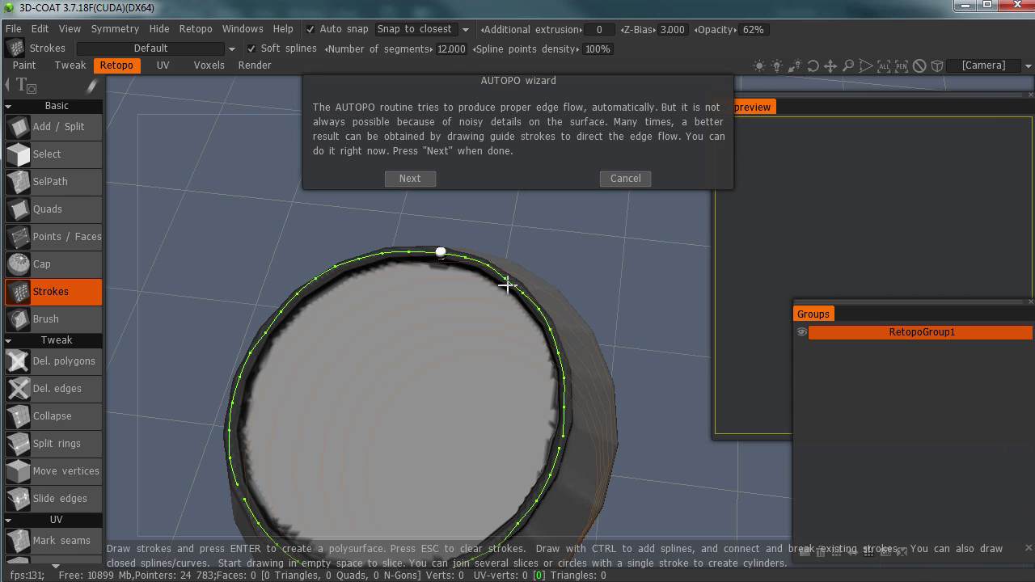
{"action": "mouse_move", "coordinate": [561, 432]}
{"action": "left_mouse_down"}
{"action": "mouse_move", "coordinate": [559, 445]}
{"action": "mouse_move", "coordinate": [551, 343]}
{"action": "left_mouse_up"}
{"action": "middle_click_drag", "start_coordinate": [298, 472], "coordinate": [381, 365], "text": "alt"}
{"action": "left_click_drag", "start_coordinate": [335, 382], "coordinate": [328, 374]}
Check the guide strokes on the can's rim and body, and run the AUTOPO retopology with them
{"action": "left_click_drag", "start_coordinate": [348, 428], "coordinate": [354, 355], "text": "alt"}
{"action": "right_click_drag", "start_coordinate": [353, 355], "coordinate": [328, 456], "text": "alt"}
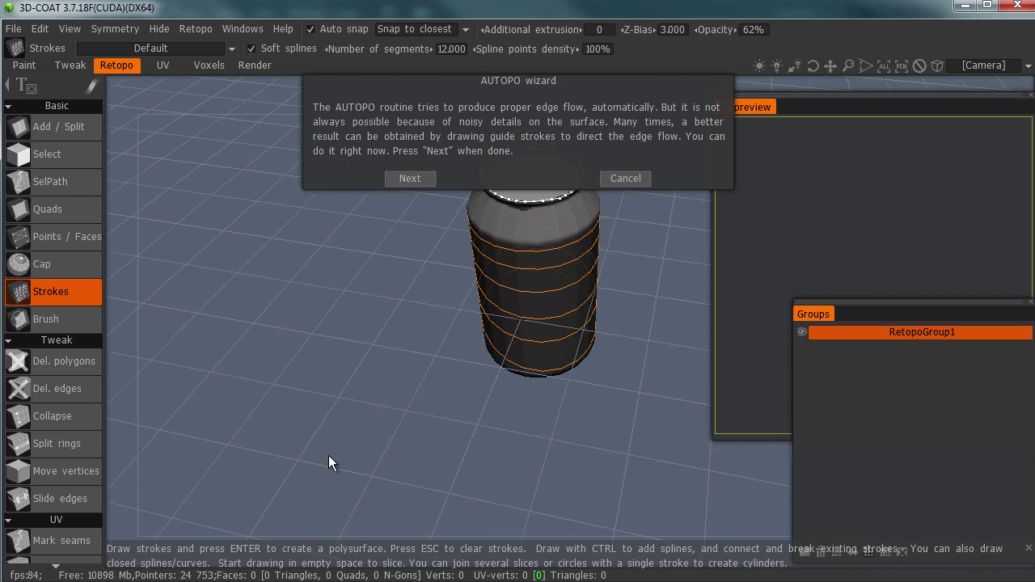
{"action": "mouse_move", "coordinate": [329, 455]}
{"action": "left_mouse_down", "text": "alt"}
{"action": "mouse_move", "coordinate": [389, 373]}
{"action": "mouse_move", "coordinate": [342, 395]}
{"action": "mouse_move", "coordinate": [370, 349]}
{"action": "left_mouse_up", "text": "alt"}
{"action": "right_click_drag", "start_coordinate": [369, 348], "coordinate": [512, 391], "text": "alt"}
{"action": "left_click_drag", "start_coordinate": [512, 391], "coordinate": [463, 318], "text": "alt"}
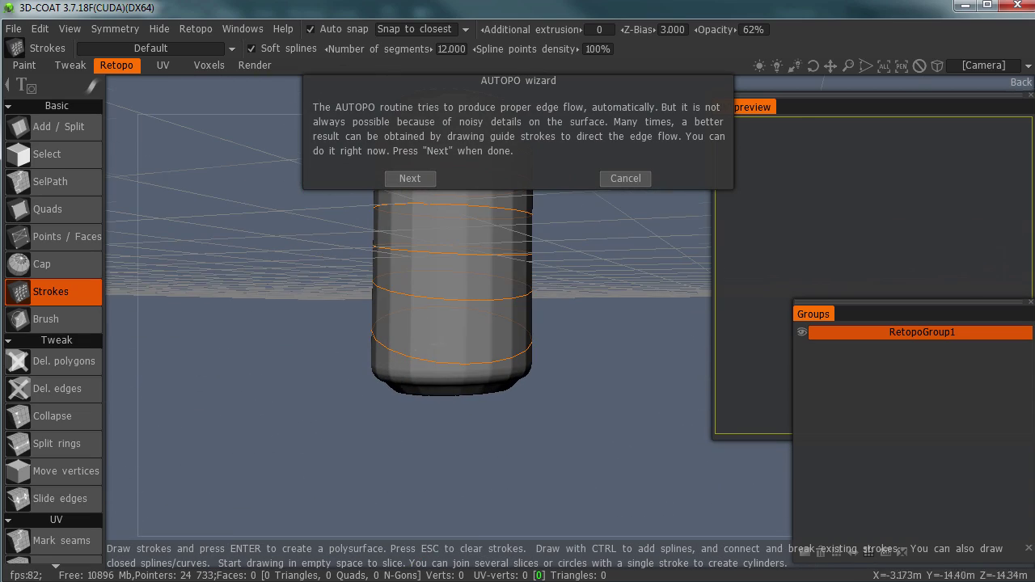
{"action": "right_click_drag", "start_coordinate": [460, 321], "coordinate": [376, 363], "text": "alt"}
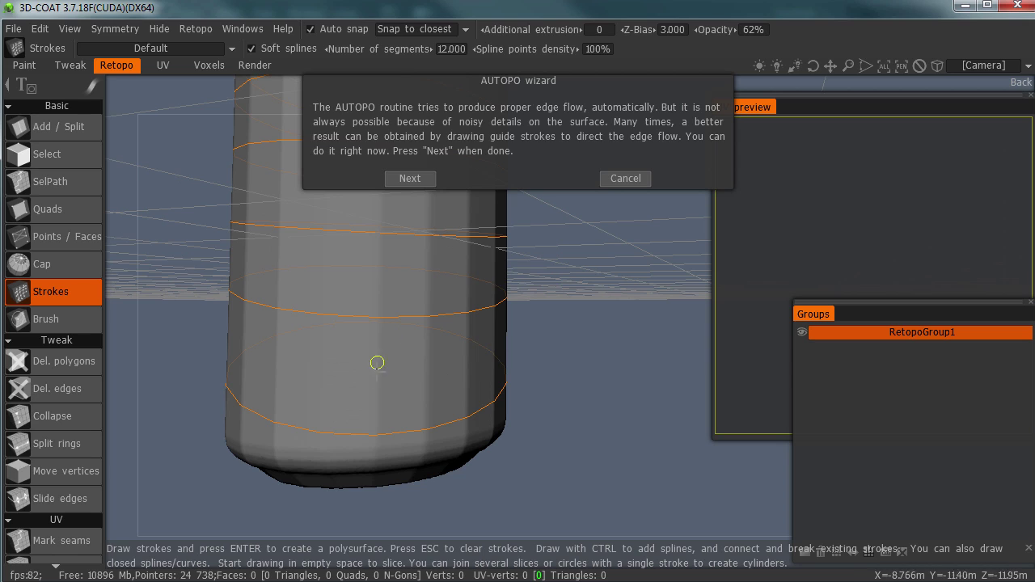
{"action": "left_click", "coordinate": [427, 177]}
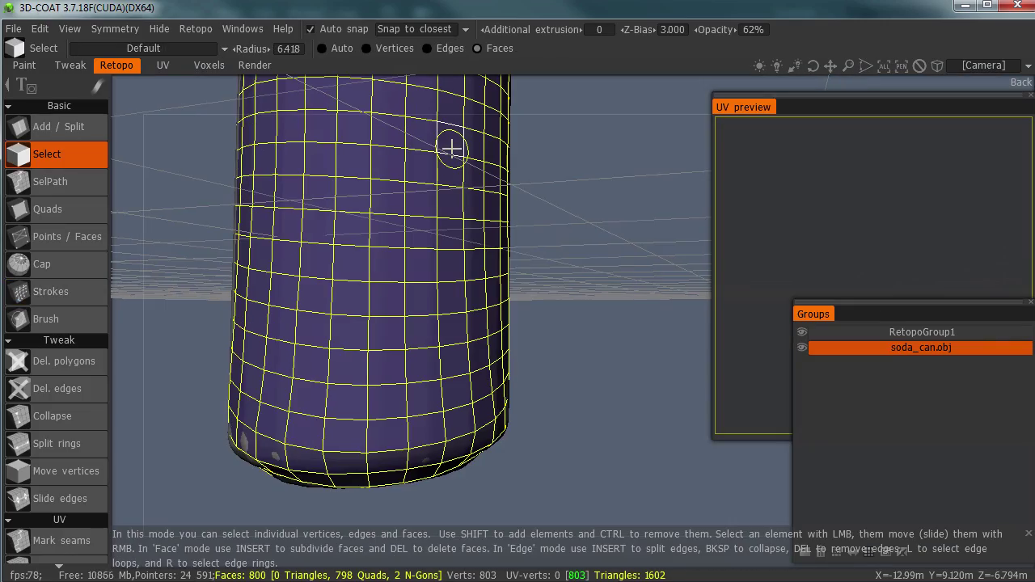
Examine the edge flow of the retopologized mesh on the can's lower body from several sides
{"action": "scroll", "coordinate": [439, 203], "scroll_direction": "down", "scroll_amount": 5}
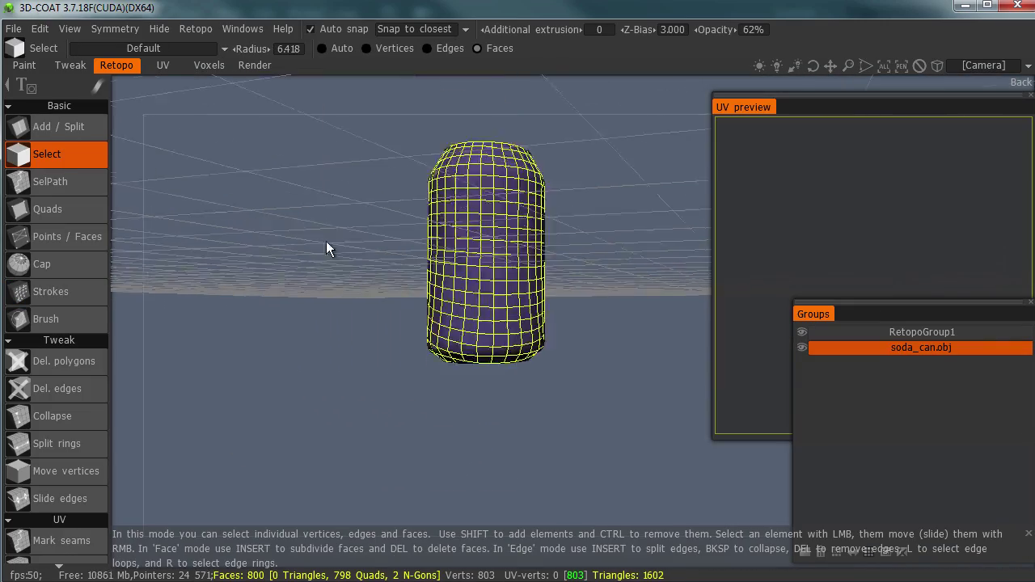
{"action": "scroll", "coordinate": [458, 240], "scroll_direction": "up", "scroll_amount": 4}
{"action": "mouse_move", "coordinate": [458, 241]}
{"action": "left_mouse_down", "text": "alt"}
{"action": "mouse_move", "coordinate": [490, 268]}
{"action": "mouse_move", "coordinate": [579, 261]}
{"action": "mouse_move", "coordinate": [450, 238]}
{"action": "mouse_move", "coordinate": [381, 247]}
{"action": "left_mouse_up", "text": "alt"}
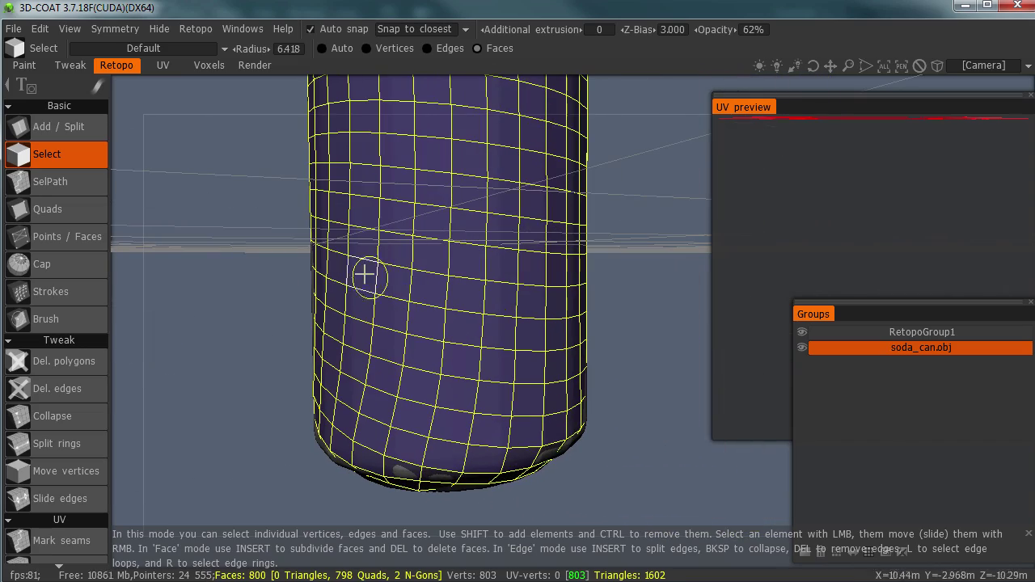
{"action": "mouse_move", "coordinate": [462, 308]}
{"action": "left_mouse_down"}
{"action": "mouse_move", "coordinate": [434, 335]}
{"action": "mouse_move", "coordinate": [408, 327]}
{"action": "mouse_move", "coordinate": [364, 351]}
{"action": "mouse_move", "coordinate": [381, 334]}
{"action": "left_mouse_up"}
{"action": "mouse_move", "coordinate": [471, 335]}
{"action": "right_mouse_down", "text": "alt"}
{"action": "mouse_move", "coordinate": [471, 304]}
{"action": "mouse_move", "coordinate": [469, 326]}
{"action": "right_mouse_up", "text": "alt"}
{"action": "mouse_move", "coordinate": [462, 331]}
{"action": "left_mouse_down"}
{"action": "mouse_move", "coordinate": [458, 346]}
{"action": "mouse_move", "coordinate": [439, 342]}
{"action": "left_mouse_up"}
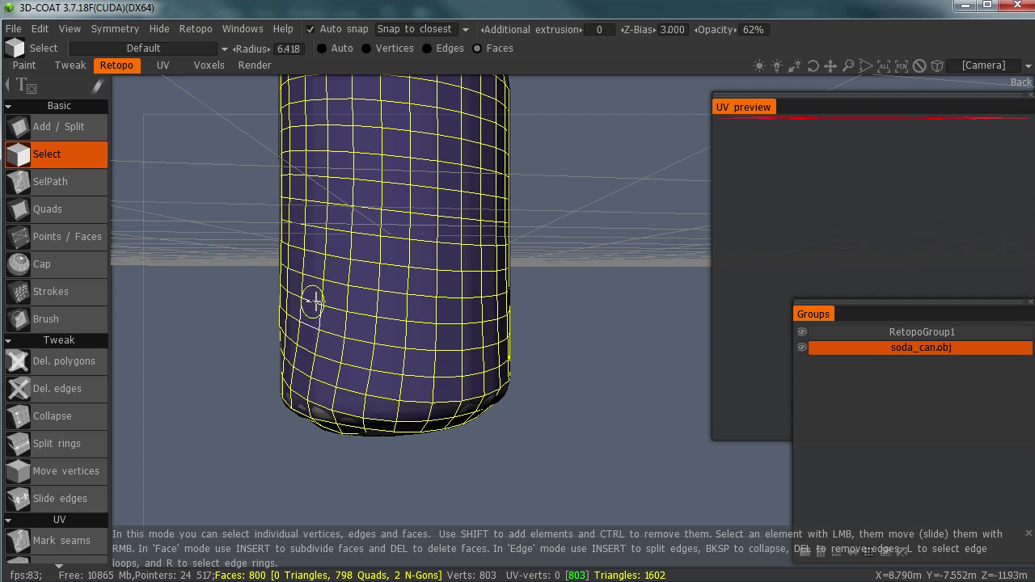
{"action": "right_click_drag", "start_coordinate": [352, 368], "coordinate": [428, 308], "text": "alt"}
Examine the new mesh from the can's shoulder down its sides to the underside of the base
{"action": "mouse_move", "coordinate": [428, 308]}
{"action": "left_mouse_down", "text": "alt"}
{"action": "mouse_move", "coordinate": [555, 322]}
{"action": "mouse_move", "coordinate": [529, 273]}
{"action": "left_mouse_up", "text": "alt"}
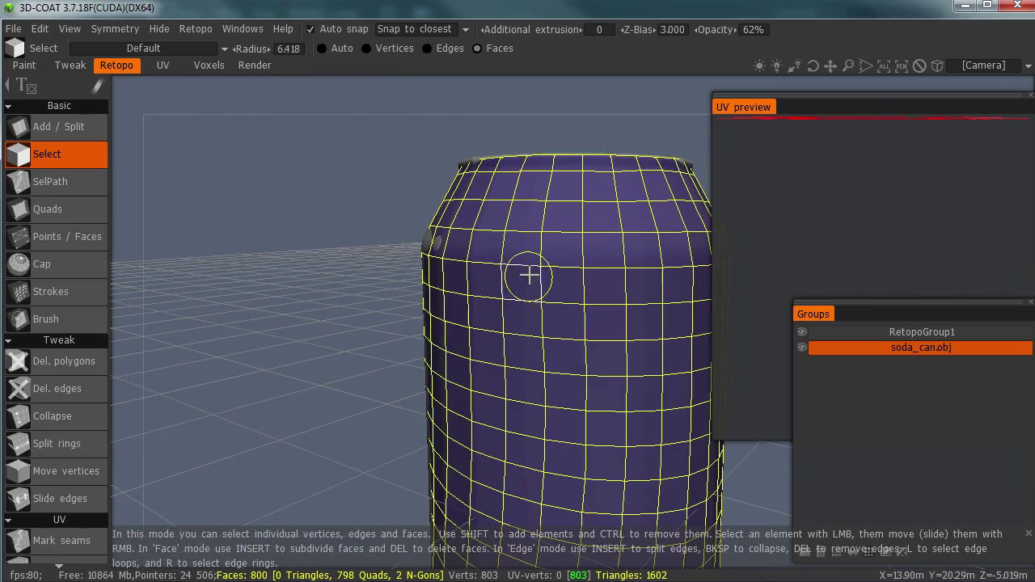
{"action": "left_click_drag", "start_coordinate": [617, 269], "coordinate": [492, 270], "text": "alt"}
{"action": "right_click_drag", "start_coordinate": [447, 316], "coordinate": [414, 322], "text": "alt"}
{"action": "left_click_drag", "start_coordinate": [413, 324], "coordinate": [399, 320]}
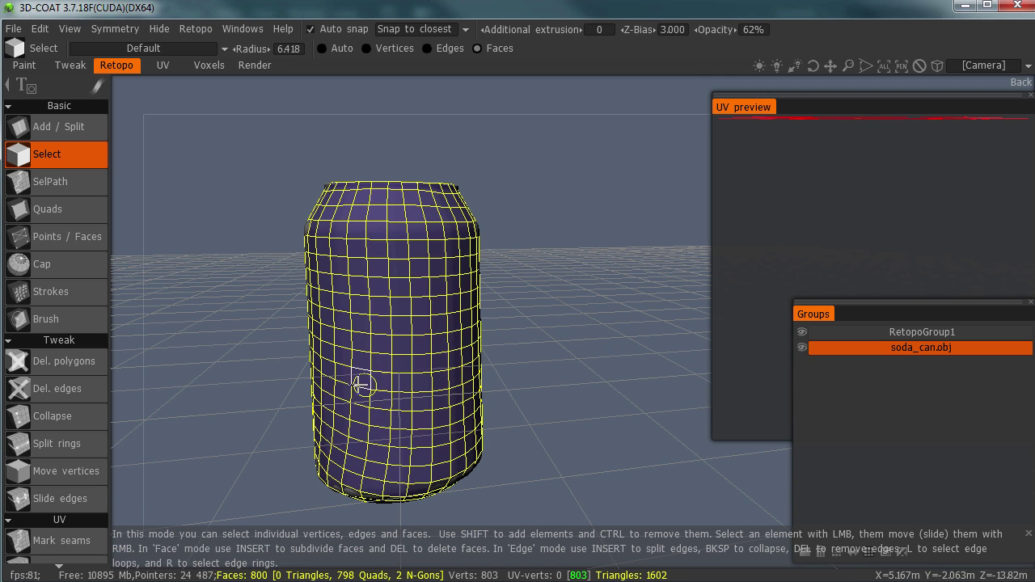
{"action": "middle_click_drag", "start_coordinate": [354, 389], "coordinate": [361, 340]}
{"action": "right_click_drag", "start_coordinate": [361, 340], "coordinate": [398, 368], "text": "alt"}
{"action": "middle_click_drag", "start_coordinate": [398, 367], "coordinate": [411, 367]}
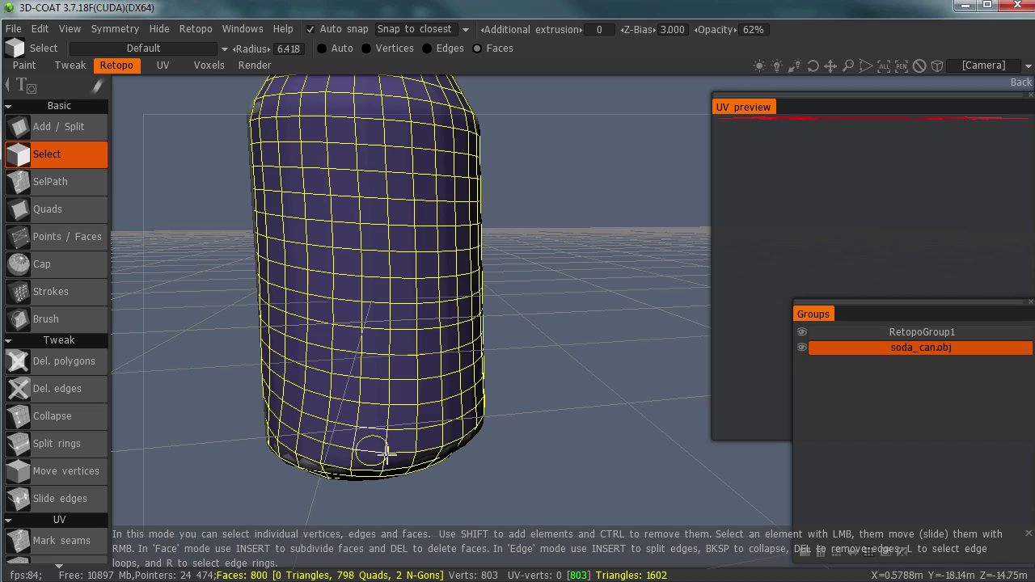
{"action": "left_click_drag", "start_coordinate": [409, 425], "coordinate": [341, 296], "text": "alt"}
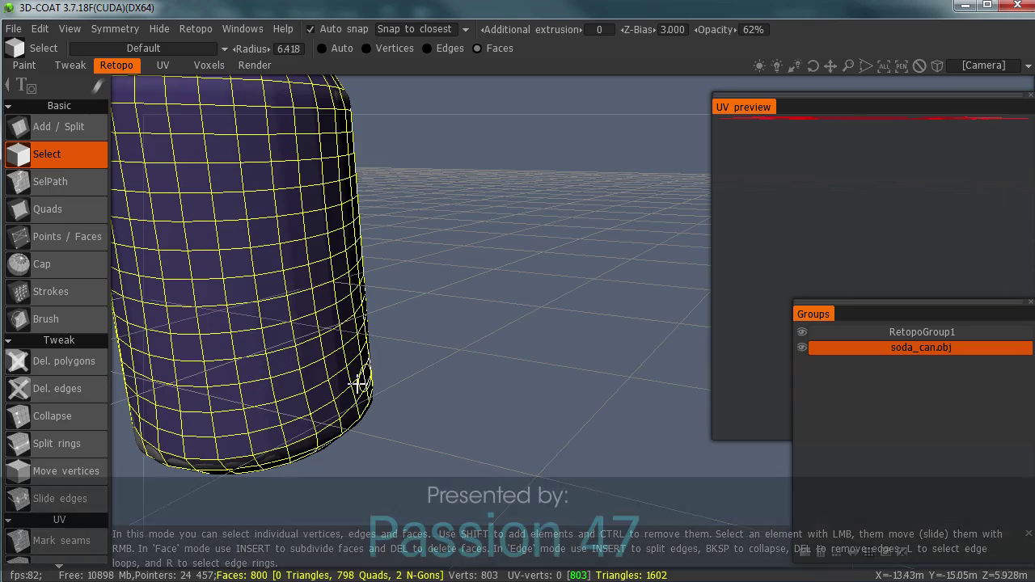
{"action": "left_click_drag", "start_coordinate": [313, 417], "coordinate": [372, 346], "text": "alt"}
{"action": "right_click_drag", "start_coordinate": [373, 346], "coordinate": [478, 277]}
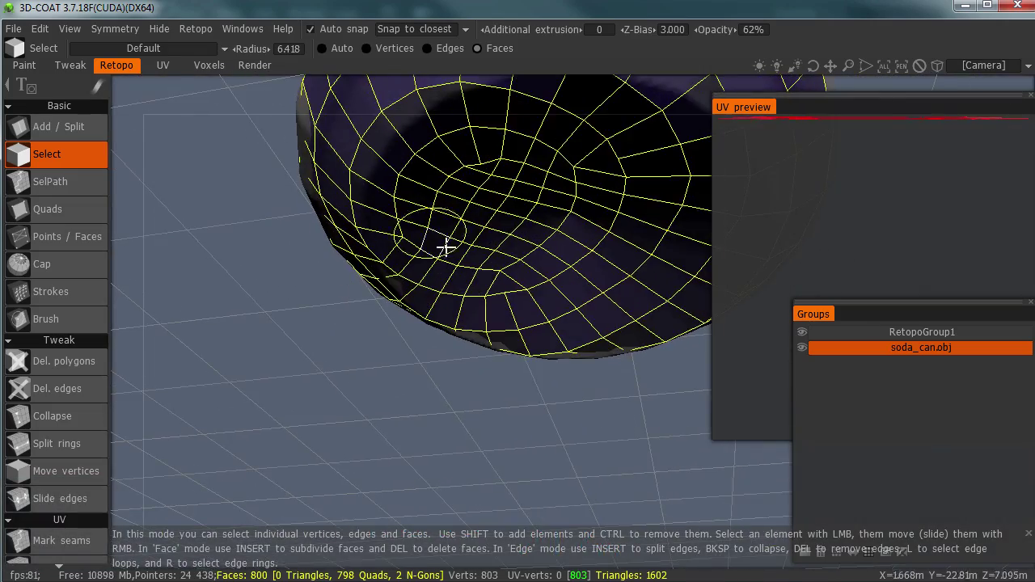
Inspect the polygons along the can's top rim up close from different sides
{"action": "scroll", "coordinate": [504, 233], "scroll_direction": "down", "scroll_amount": 5}
{"action": "left_click_drag", "start_coordinate": [503, 233], "coordinate": [410, 456], "text": "alt"}
{"action": "scroll", "coordinate": [461, 370], "scroll_direction": "up", "scroll_amount": 3}
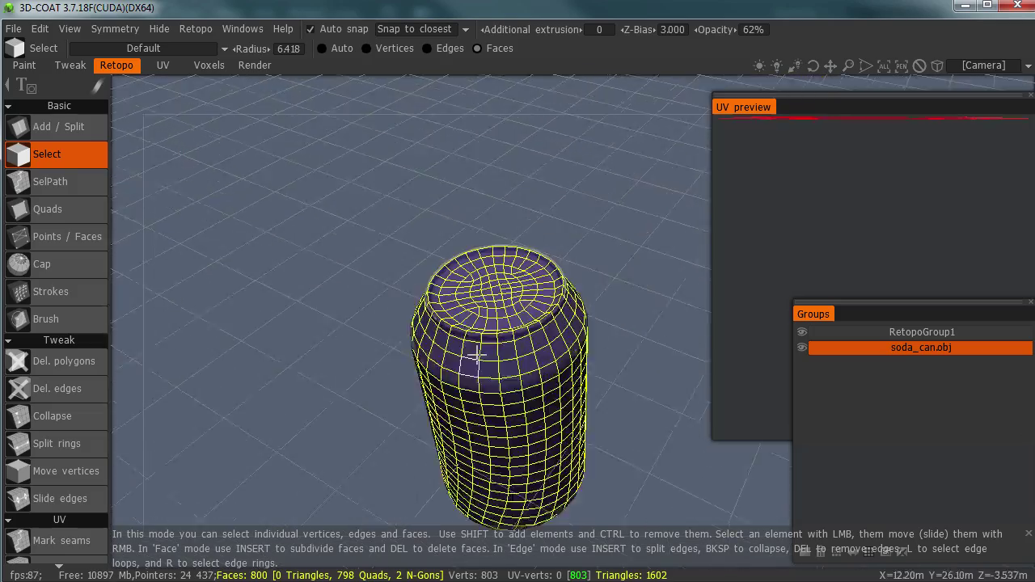
{"action": "left_click_drag", "start_coordinate": [461, 369], "coordinate": [434, 370], "text": "alt"}
{"action": "scroll", "coordinate": [435, 369], "scroll_direction": "up", "scroll_amount": 4}
{"action": "middle_click_drag", "start_coordinate": [435, 370], "coordinate": [453, 308], "text": "alt"}
{"action": "left_click_drag", "start_coordinate": [451, 307], "coordinate": [628, 146]}
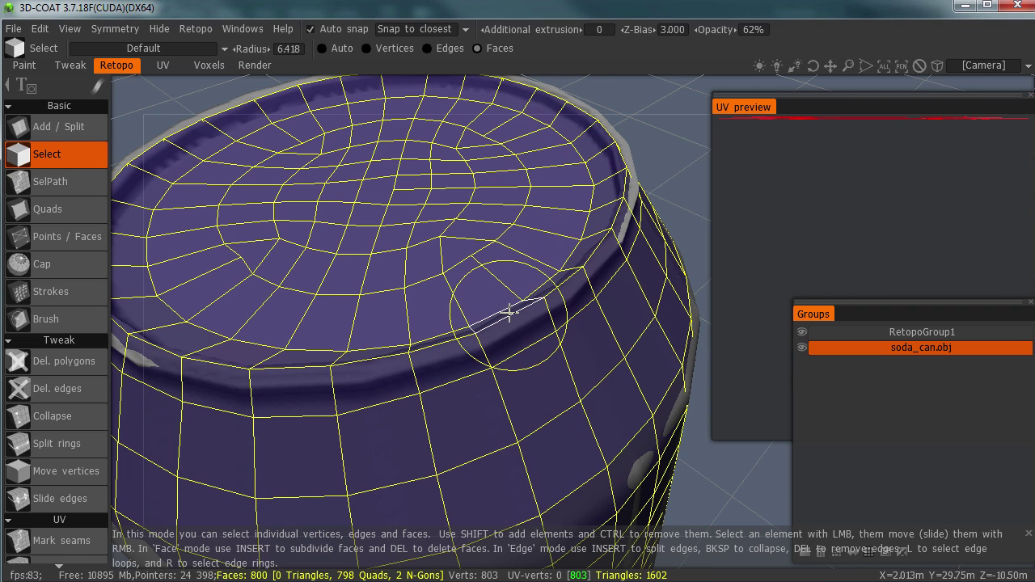
{"action": "left_click_drag", "start_coordinate": [485, 321], "coordinate": [231, 353], "text": "alt"}
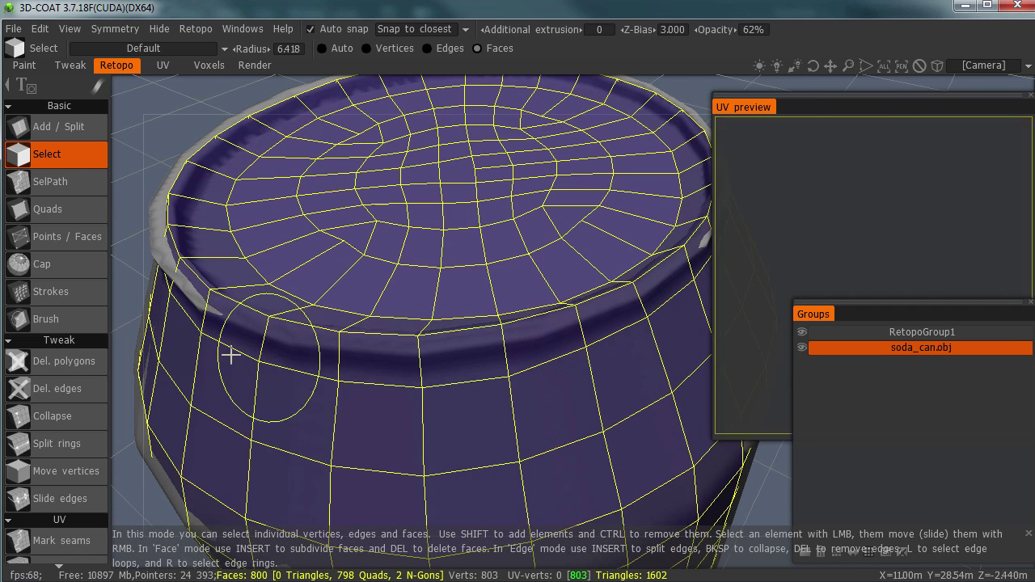
{"action": "middle_click_drag", "start_coordinate": [238, 307], "coordinate": [322, 302], "text": "alt"}
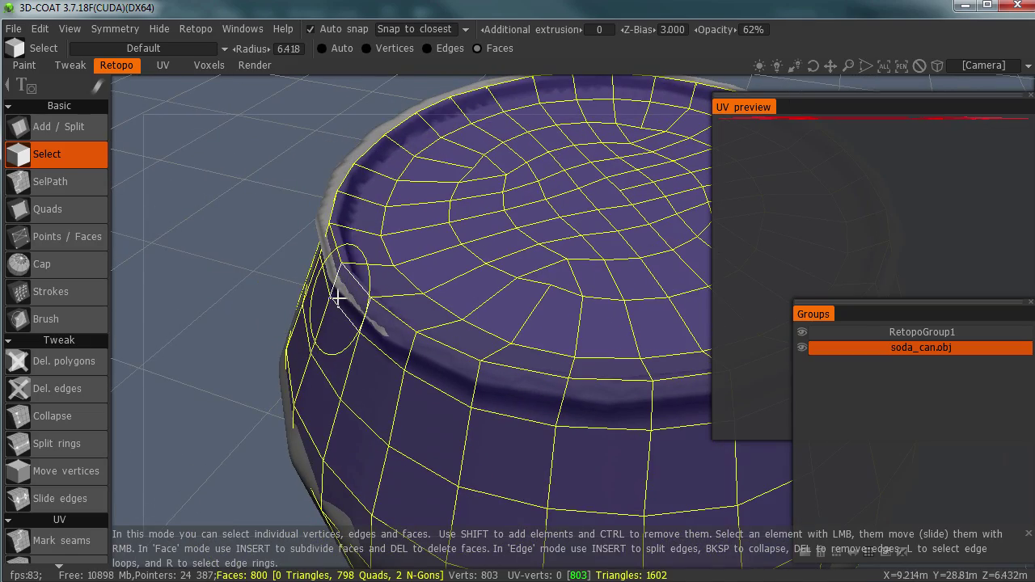
{"action": "middle_click_drag", "start_coordinate": [333, 291], "coordinate": [358, 287]}
Examine the can's shoulder and the quad layout across its top lid
{"action": "scroll", "coordinate": [343, 305], "scroll_direction": "down", "scroll_amount": 4}
{"action": "mouse_move", "coordinate": [342, 305]}
{"action": "left_mouse_down"}
{"action": "mouse_move", "coordinate": [369, 282]}
{"action": "mouse_move", "coordinate": [362, 301]}
{"action": "left_mouse_up"}
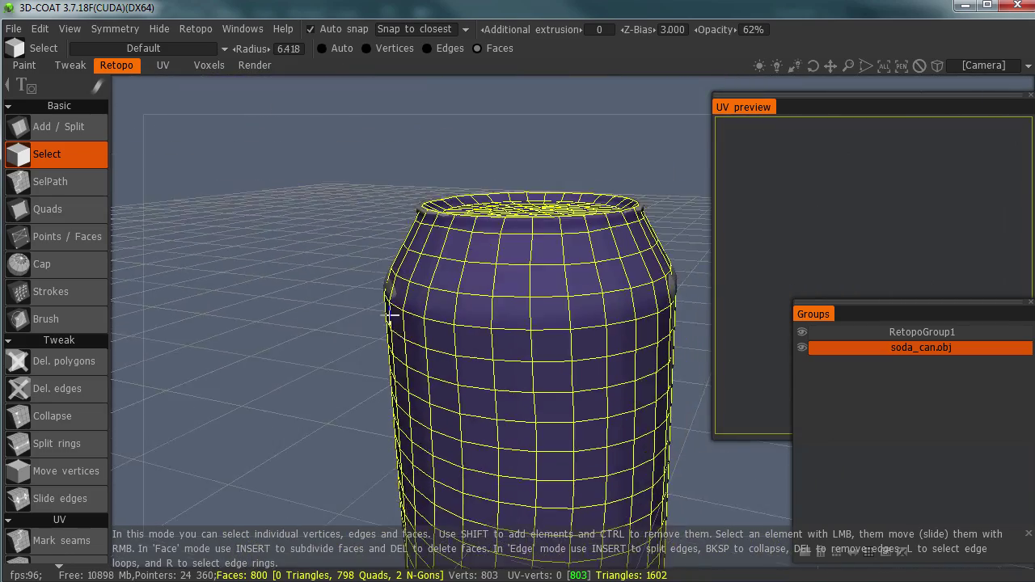
{"action": "scroll", "coordinate": [465, 286], "scroll_direction": "up", "scroll_amount": 5}
{"action": "scroll", "coordinate": [433, 296], "scroll_direction": "down", "scroll_amount": 4}
{"action": "middle_click_drag", "start_coordinate": [432, 296], "coordinate": [493, 284]}
{"action": "scroll", "coordinate": [485, 270], "scroll_direction": "up", "scroll_amount": 6}
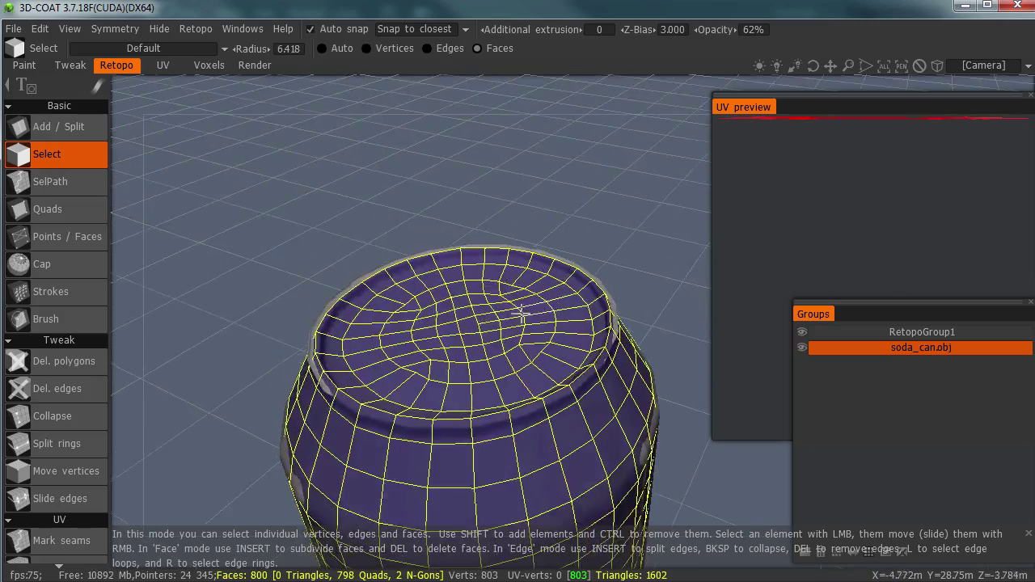
{"action": "scroll", "coordinate": [501, 317], "scroll_direction": "down", "scroll_amount": 5}
{"action": "left_click_drag", "start_coordinate": [448, 328], "coordinate": [429, 374], "text": "alt"}
{"action": "scroll", "coordinate": [445, 362], "scroll_direction": "up", "scroll_amount": 4}
{"action": "middle_click_drag", "start_coordinate": [454, 354], "coordinate": [488, 316]}
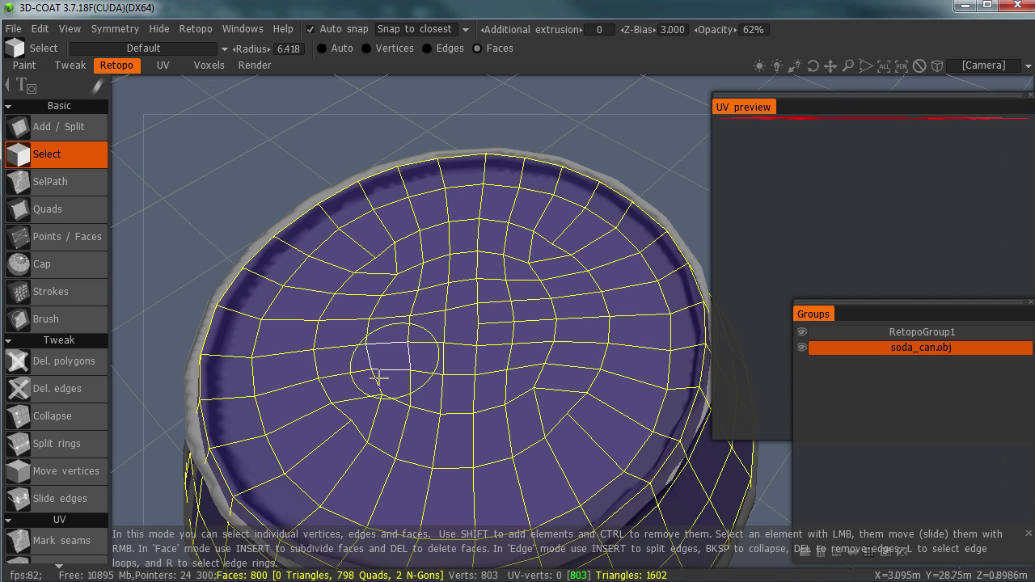
{"action": "mouse_move", "coordinate": [380, 393]}
{"action": "middle_mouse_down"}
{"action": "mouse_move", "coordinate": [394, 407]}
{"action": "mouse_move", "coordinate": [389, 393]}
{"action": "mouse_move", "coordinate": [409, 366]}
{"action": "middle_mouse_up"}
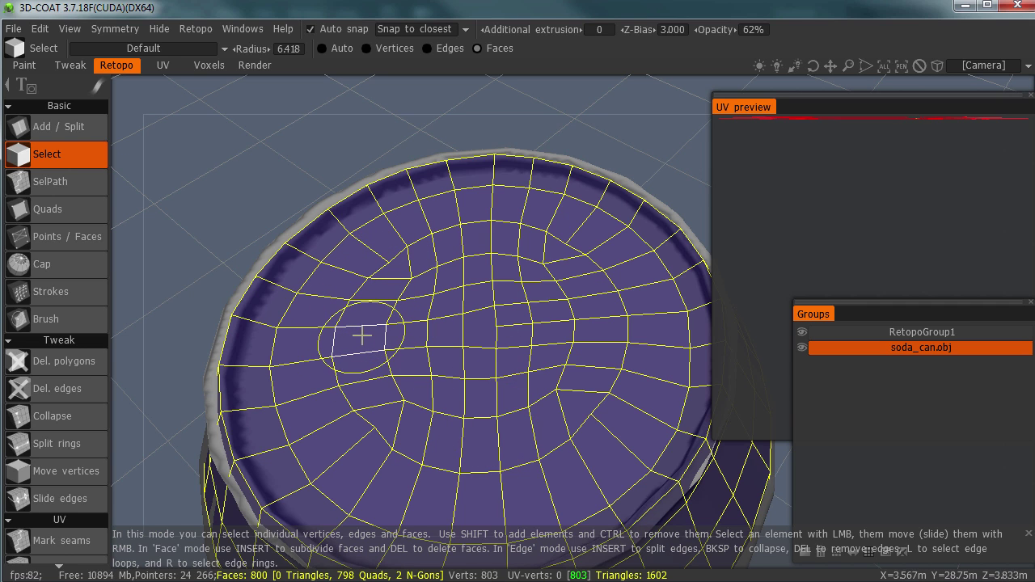
Examine the quad layout of the can's lid up close, and review the whole can with its dense side mesh
{"action": "scroll", "coordinate": [362, 335], "scroll_direction": "up", "scroll_amount": 8}
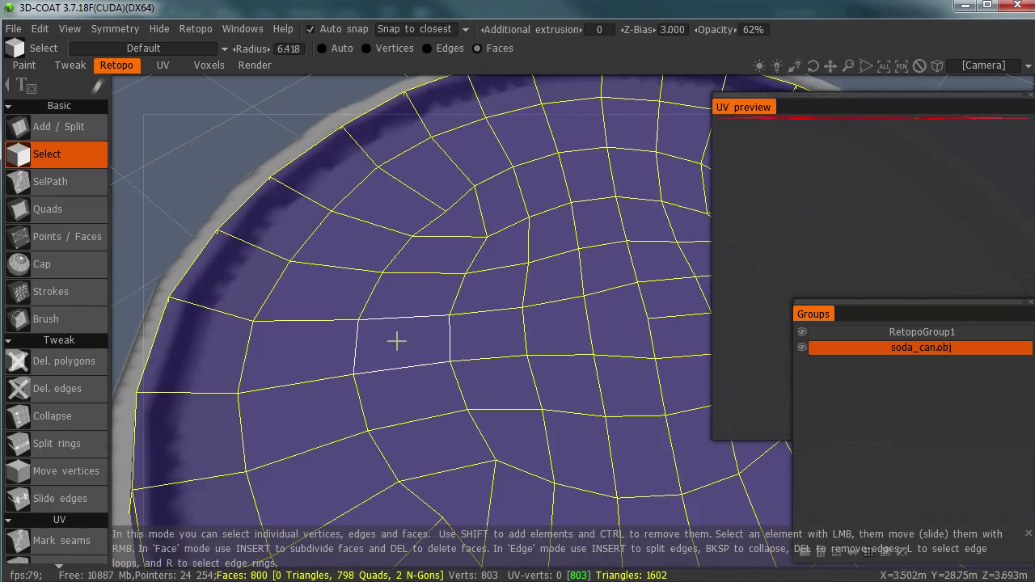
{"action": "scroll", "coordinate": [396, 341], "scroll_direction": "up", "scroll_amount": 6}
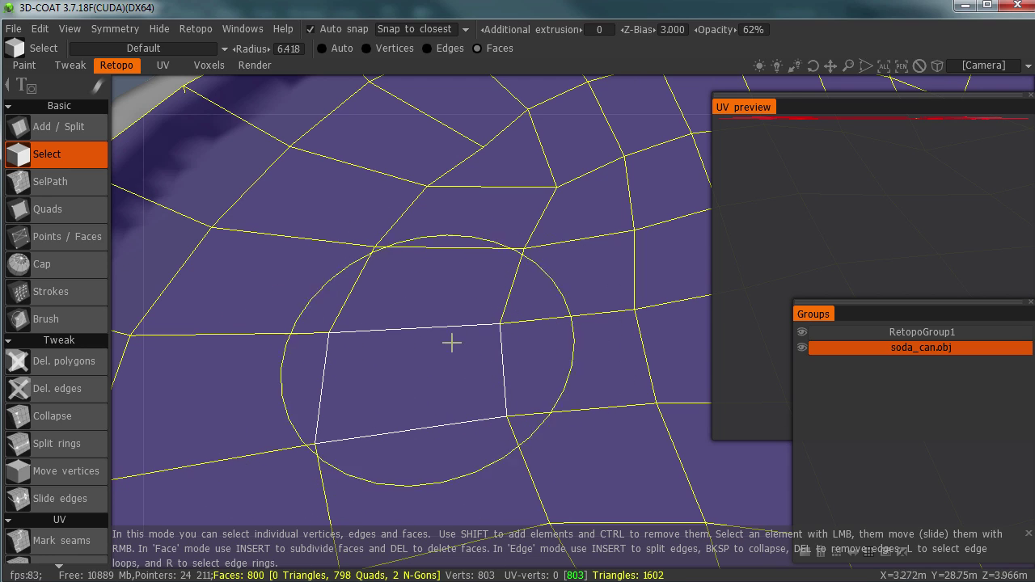
{"action": "scroll", "coordinate": [451, 343], "scroll_direction": "down", "scroll_amount": 5}
{"action": "scroll", "coordinate": [416, 363], "scroll_direction": "up", "scroll_amount": 5}
{"action": "middle_click_drag", "start_coordinate": [481, 375], "coordinate": [400, 356]}
{"action": "scroll", "coordinate": [443, 224], "scroll_direction": "down", "scroll_amount": 5}
{"action": "middle_click_drag", "start_coordinate": [445, 246], "coordinate": [414, 261]}
{"action": "scroll", "coordinate": [446, 282], "scroll_direction": "up", "scroll_amount": 3}
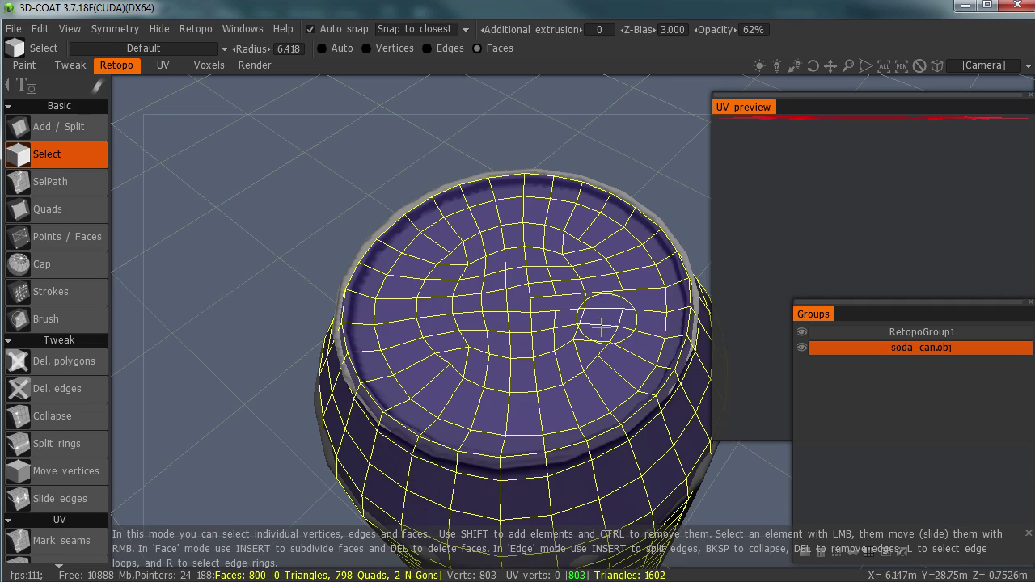
{"action": "scroll", "coordinate": [455, 312], "scroll_direction": "down", "scroll_amount": 4}
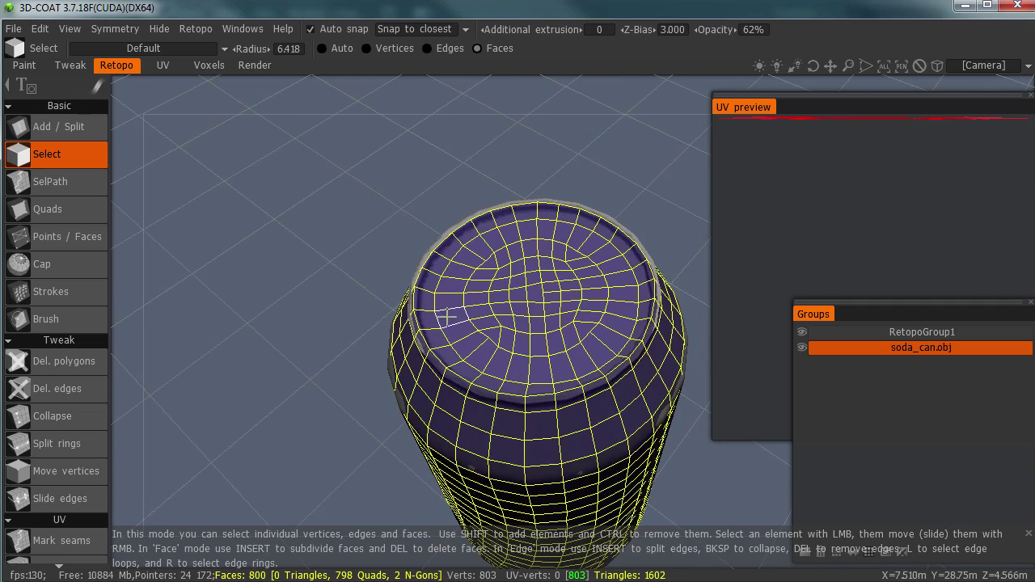
{"action": "scroll", "coordinate": [465, 316], "scroll_direction": "up", "scroll_amount": 1}
{"action": "right_click_drag", "start_coordinate": [482, 318], "coordinate": [357, 215]}
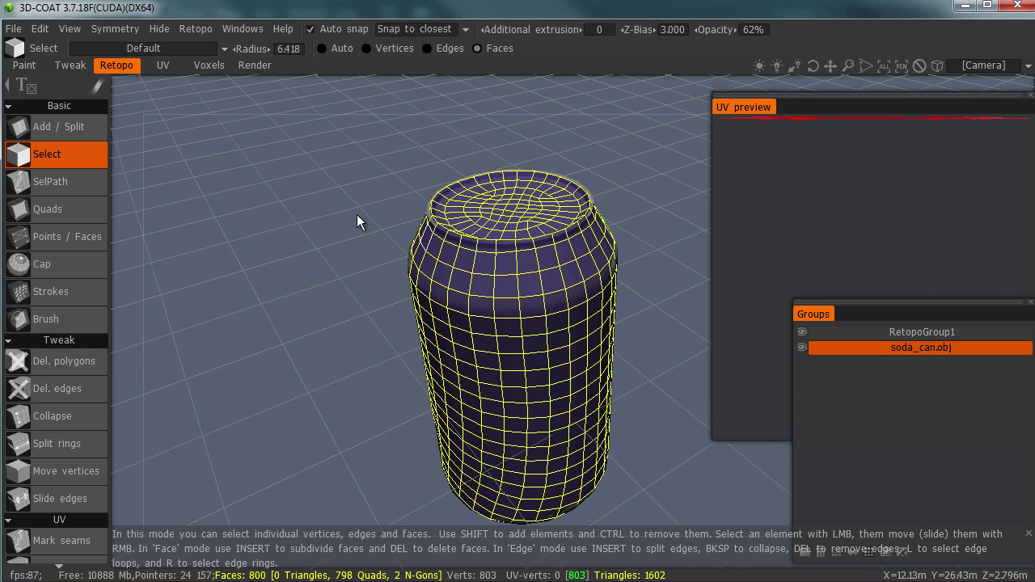
Import soda_can.obj for AUTOPO again, continuing without saving the current scene
{"action": "left_click", "coordinate": [14, 31]}
{"action": "mouse_move", "coordinate": [150, 227]}
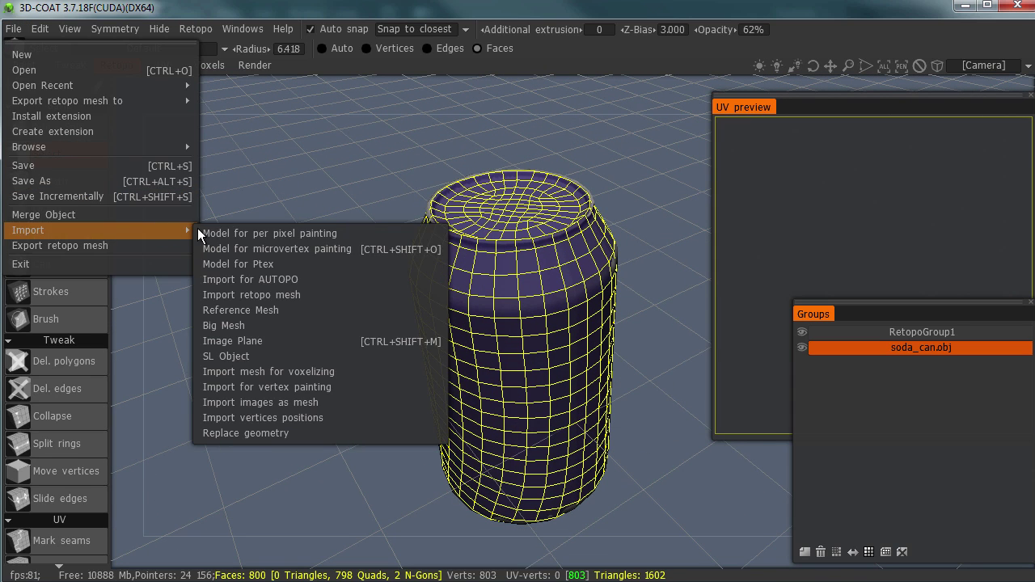
{"action": "left_click", "coordinate": [334, 280]}
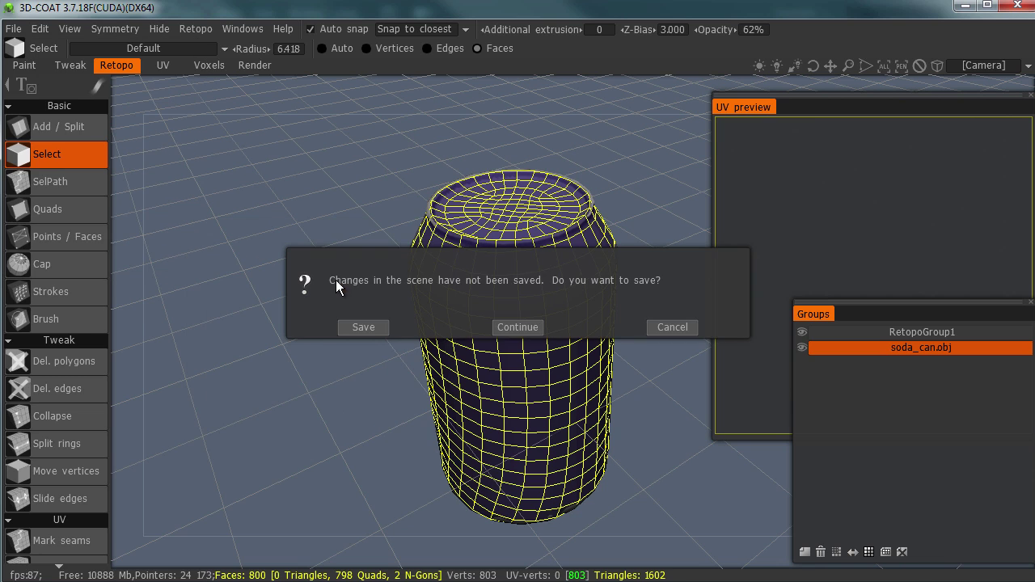
{"action": "left_click", "coordinate": [534, 326]}
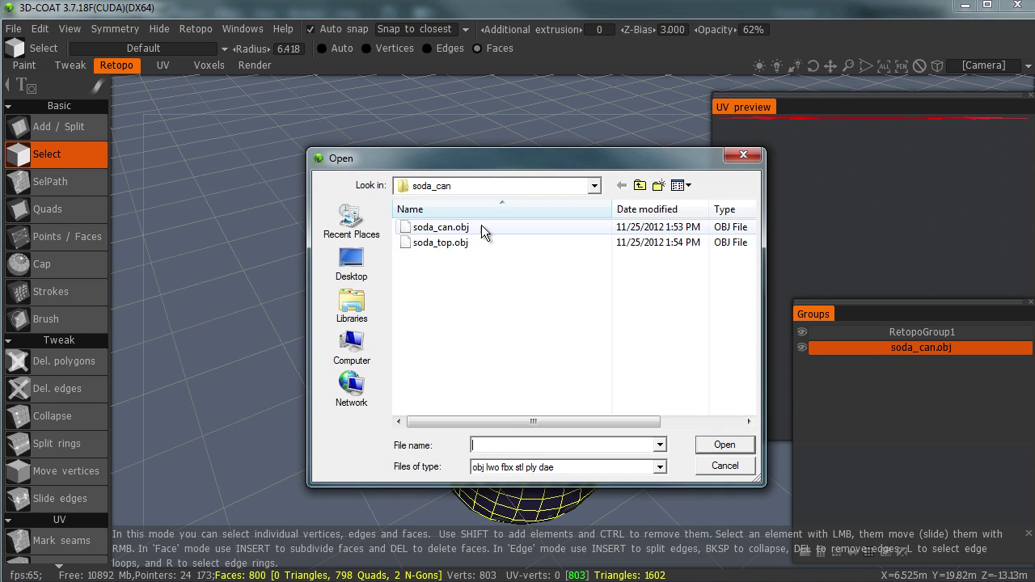
{"action": "left_click", "coordinate": [482, 227]}
{"action": "left_click", "coordinate": [741, 447]}
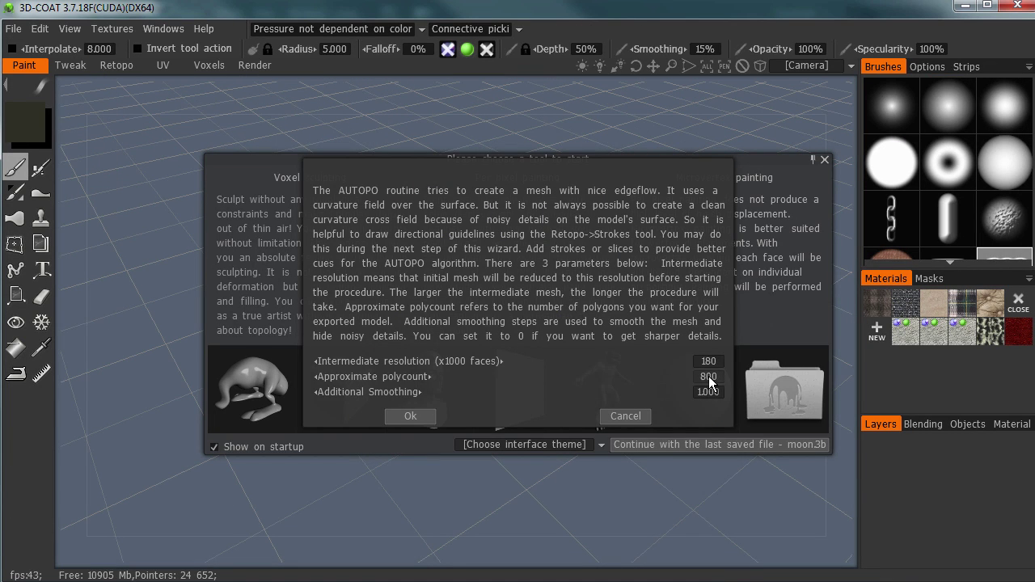
Set the AUTOPO approximate polycount to 600 and accept the parameters
{"action": "left_click", "coordinate": [710, 378]}
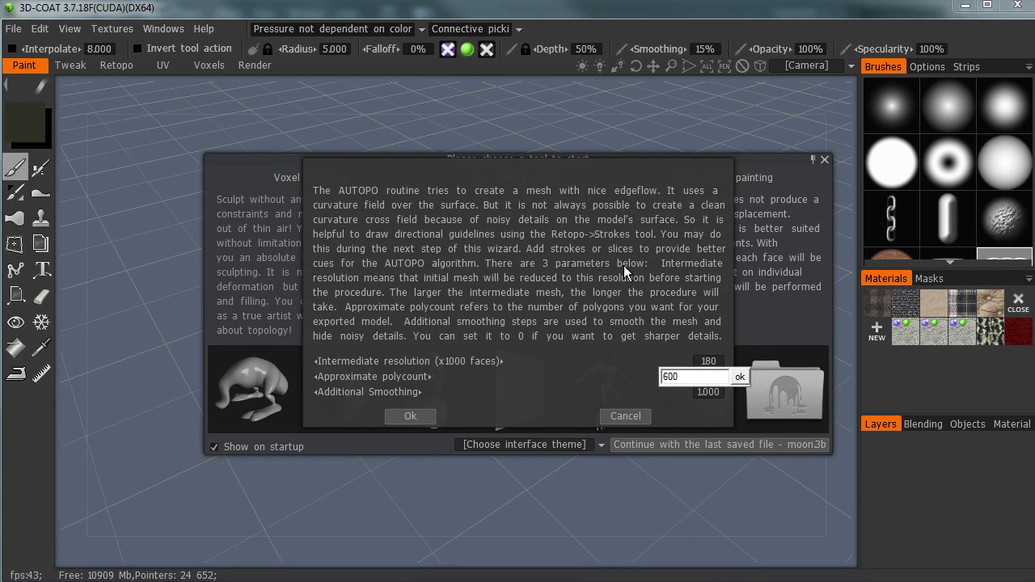
{"action": "key", "text": "Return"}
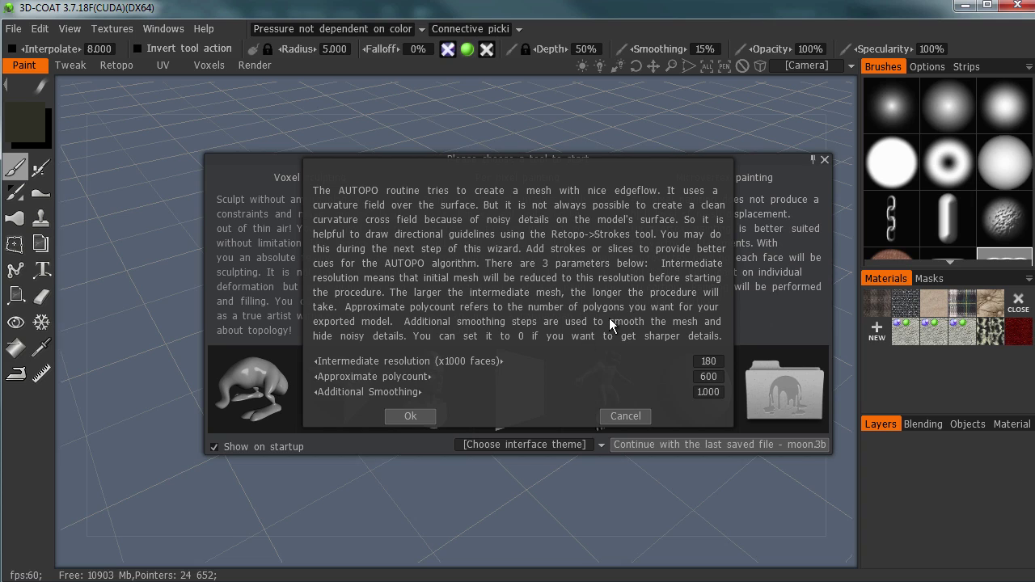
{"action": "left_click", "coordinate": [411, 419]}
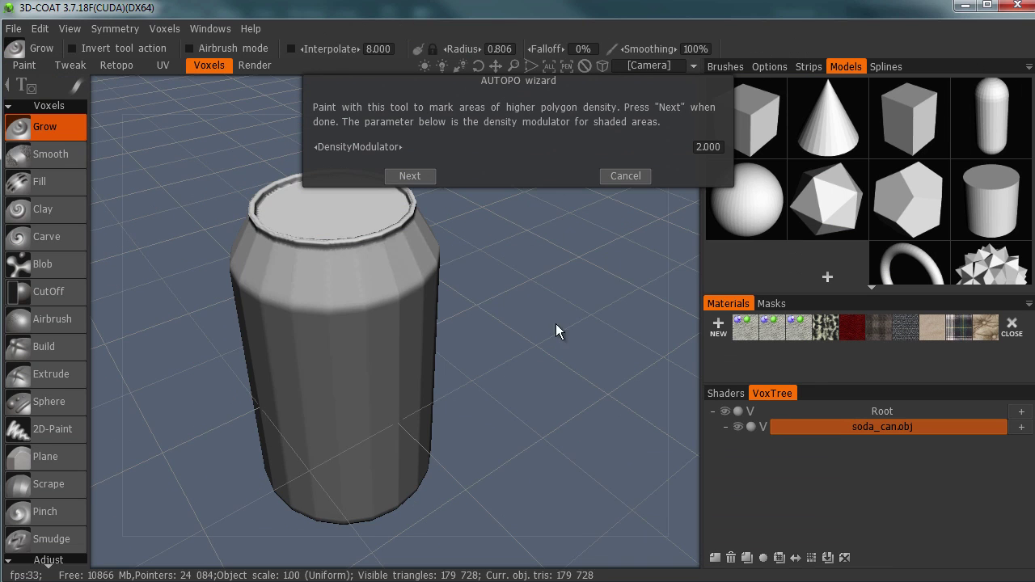
Try to paint a higher-density area along the can's top rim, and undo the strokes
{"action": "left_click_drag", "start_coordinate": [475, 297], "coordinate": [633, 458]}
{"action": "middle_click_drag", "start_coordinate": [633, 451], "coordinate": [633, 493]}
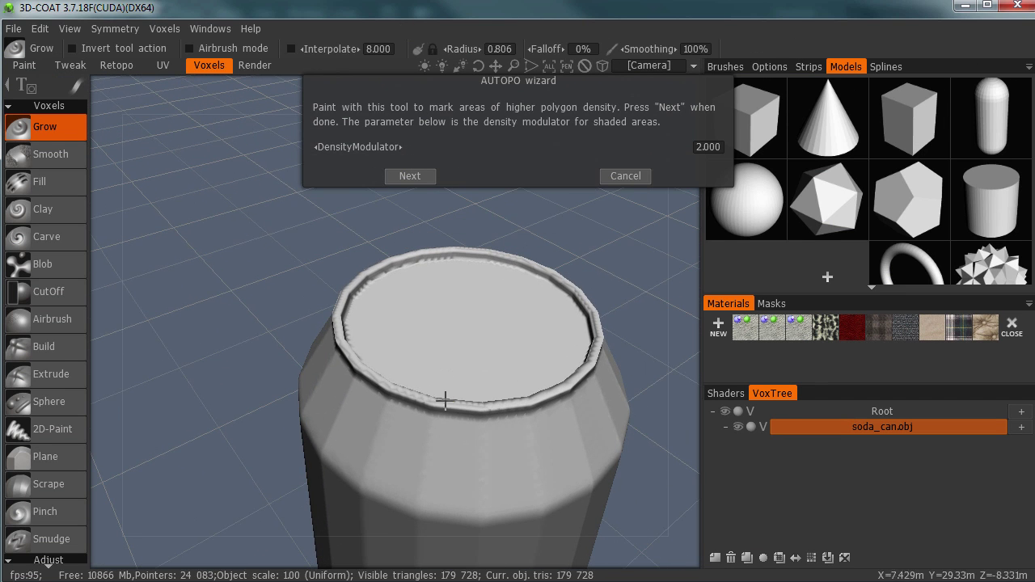
{"action": "left_click_drag", "start_coordinate": [445, 400], "coordinate": [431, 401]}
{"action": "left_click_drag", "start_coordinate": [343, 323], "coordinate": [342, 319]}
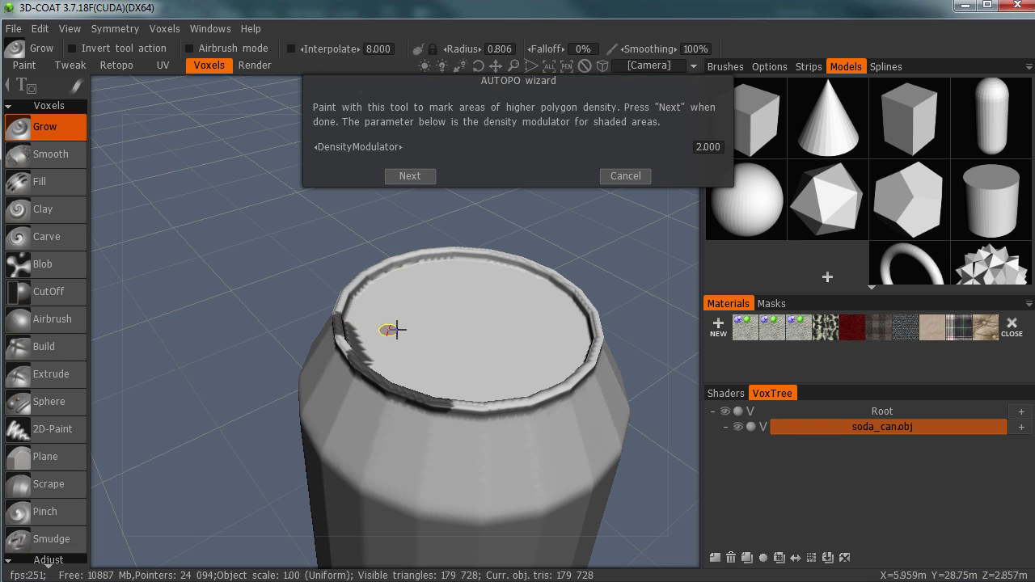
{"action": "key", "text": "ctrl+z"}
{"action": "mouse_move", "coordinate": [357, 364]}
{"action": "left_mouse_down"}
{"action": "mouse_move", "coordinate": [403, 400]}
{"action": "mouse_move", "coordinate": [438, 402]}
{"action": "left_mouse_up"}
{"action": "key", "text": "ctrl+z"}
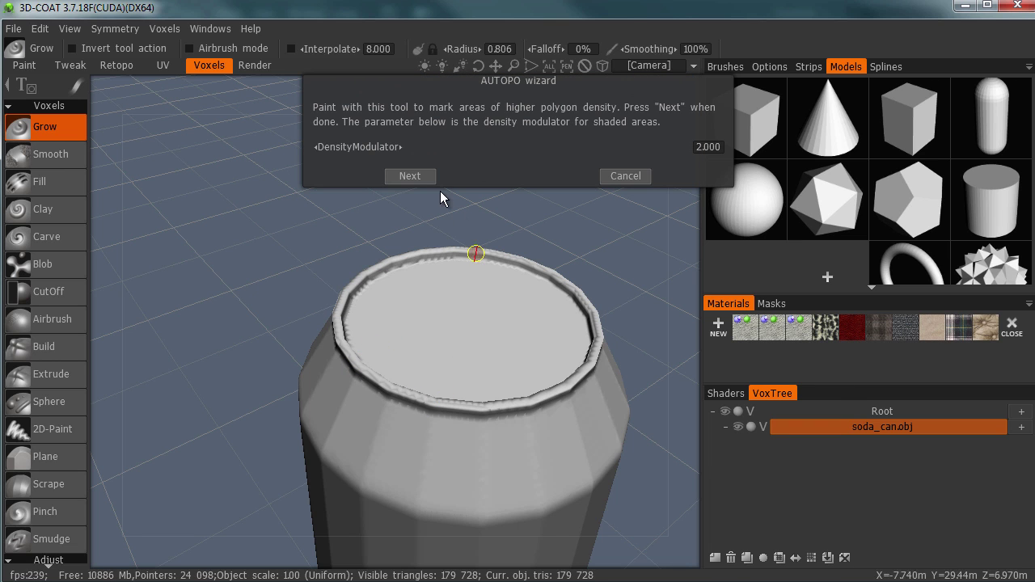
Run AUTOPO on the can without density painting or guide strokes
{"action": "left_click", "coordinate": [429, 178]}
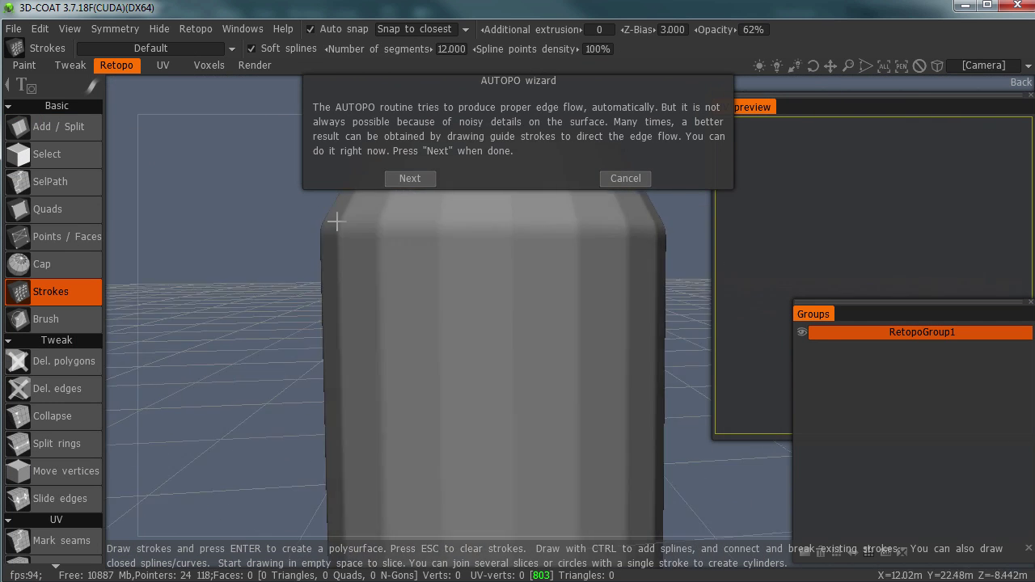
{"action": "left_click", "coordinate": [410, 178]}
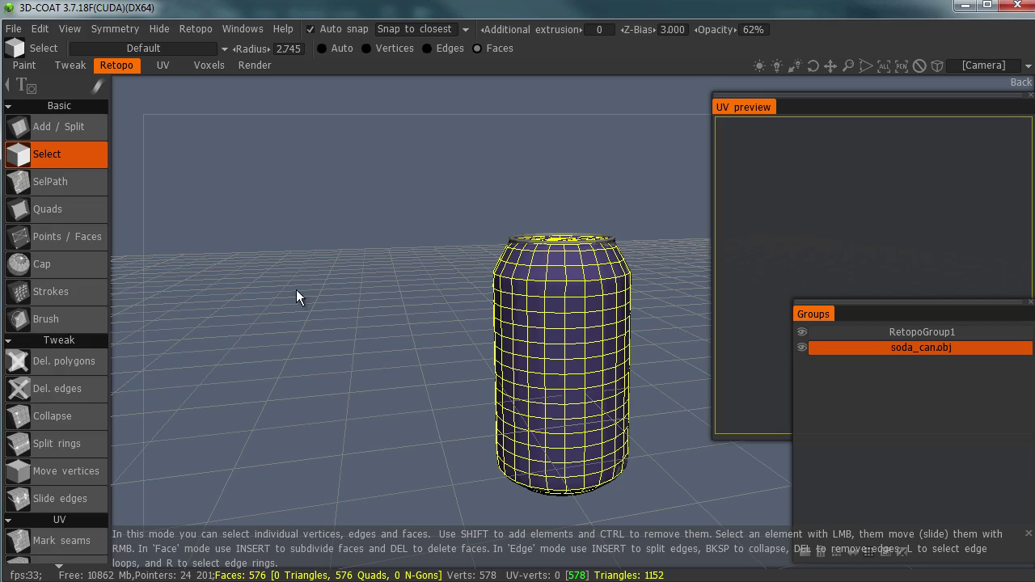
Examine the edge flow of the new lower-poly mesh along the can's sides and up to its lid
{"action": "left_click_drag", "start_coordinate": [449, 285], "coordinate": [423, 299]}
{"action": "scroll", "coordinate": [450, 233], "scroll_direction": "up", "scroll_amount": 3}
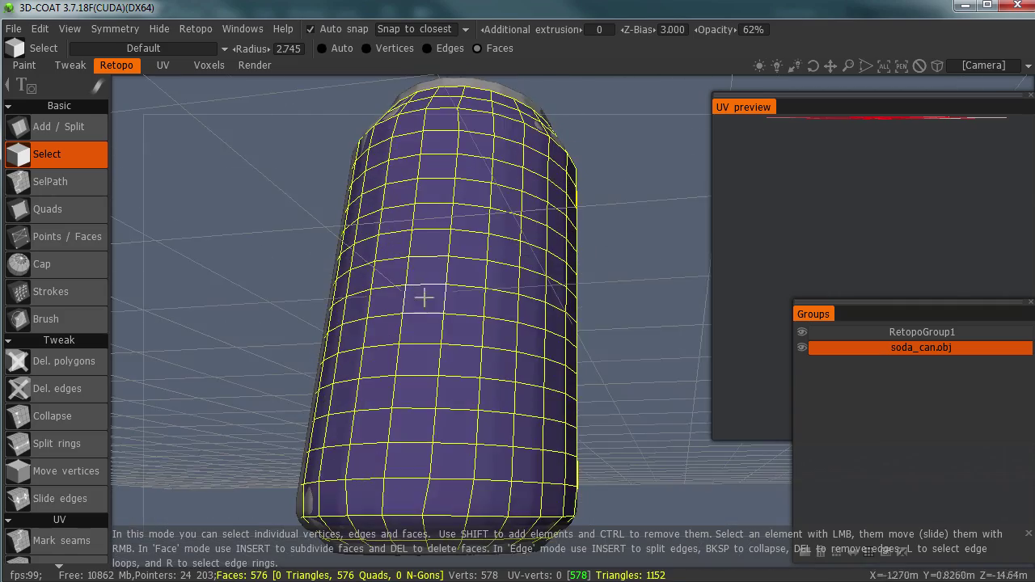
{"action": "middle_click_drag", "start_coordinate": [419, 378], "coordinate": [369, 395]}
{"action": "left_click_drag", "start_coordinate": [368, 394], "coordinate": [387, 267]}
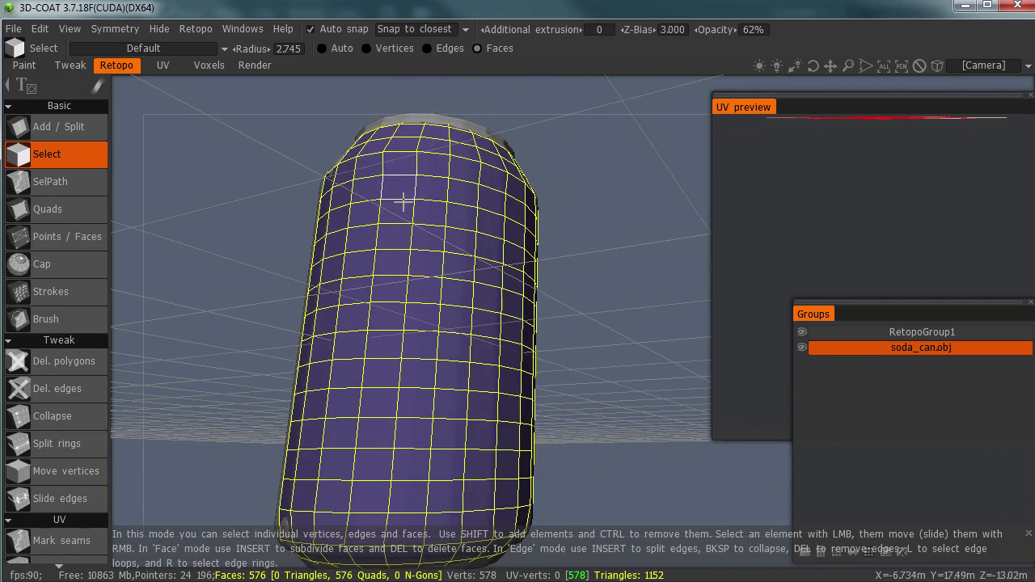
{"action": "left_click_drag", "start_coordinate": [403, 203], "coordinate": [432, 364]}
{"action": "right_click_drag", "start_coordinate": [432, 363], "coordinate": [428, 343], "text": "alt"}
{"action": "left_click_drag", "start_coordinate": [428, 342], "coordinate": [471, 406], "text": "alt"}
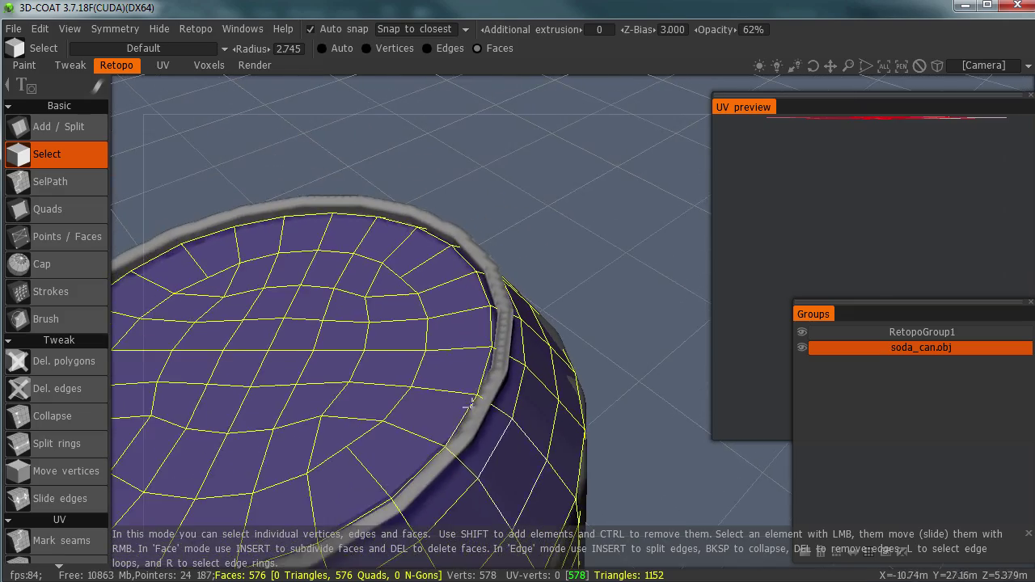
Inspect how the new mesh's polygons meet the raised top rim, from the lid and the shoulder
{"action": "right_click_drag", "start_coordinate": [456, 376], "coordinate": [470, 369], "text": "alt"}
{"action": "left_click_drag", "start_coordinate": [469, 369], "coordinate": [473, 337], "text": "alt"}
{"action": "right_click_drag", "start_coordinate": [474, 337], "coordinate": [479, 326], "text": "alt"}
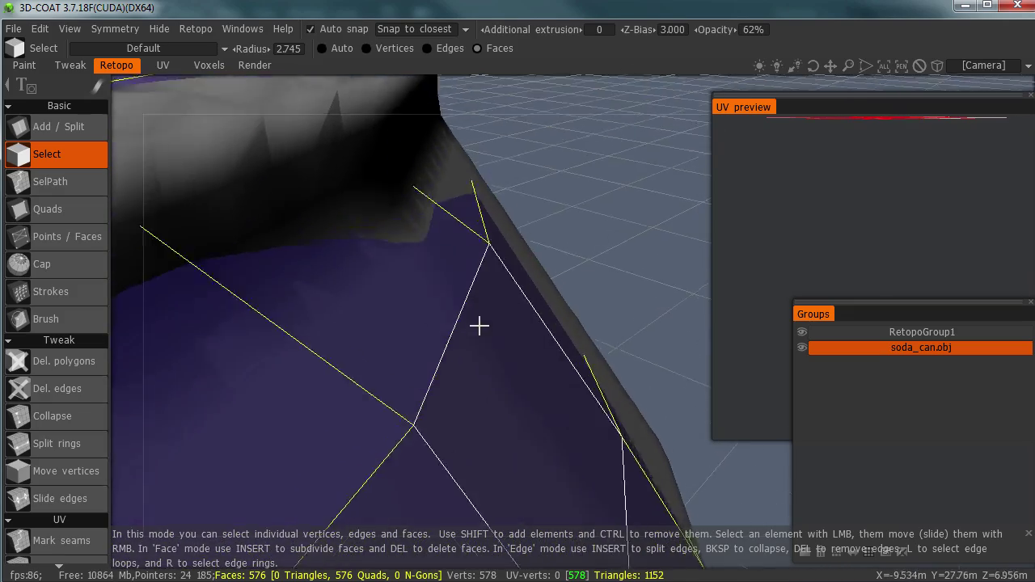
{"action": "left_click_drag", "start_coordinate": [479, 326], "coordinate": [517, 290]}
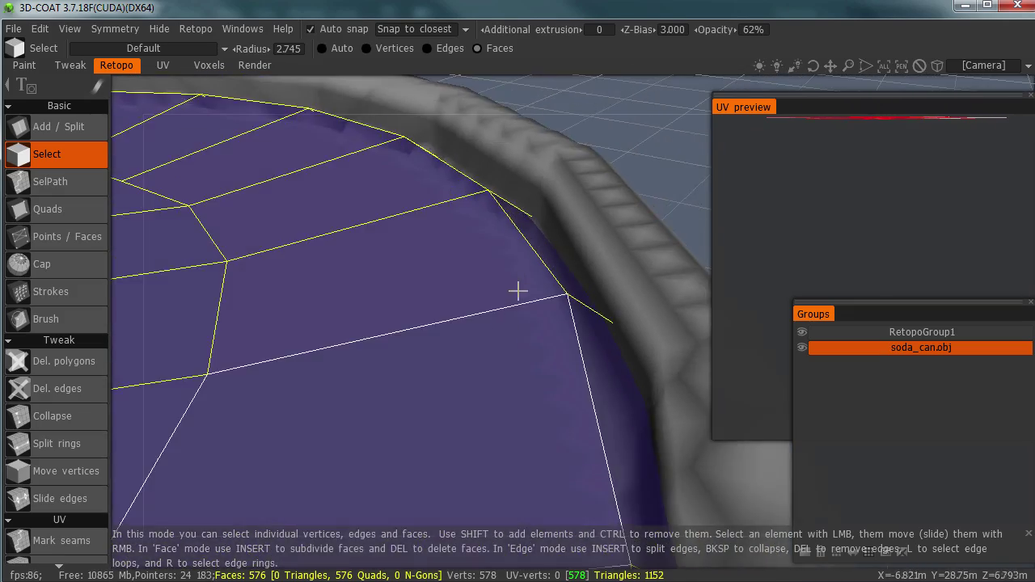
{"action": "right_click_drag", "start_coordinate": [545, 210], "coordinate": [513, 259], "text": "alt"}
{"action": "left_click_drag", "start_coordinate": [512, 259], "coordinate": [496, 334], "text": "alt"}
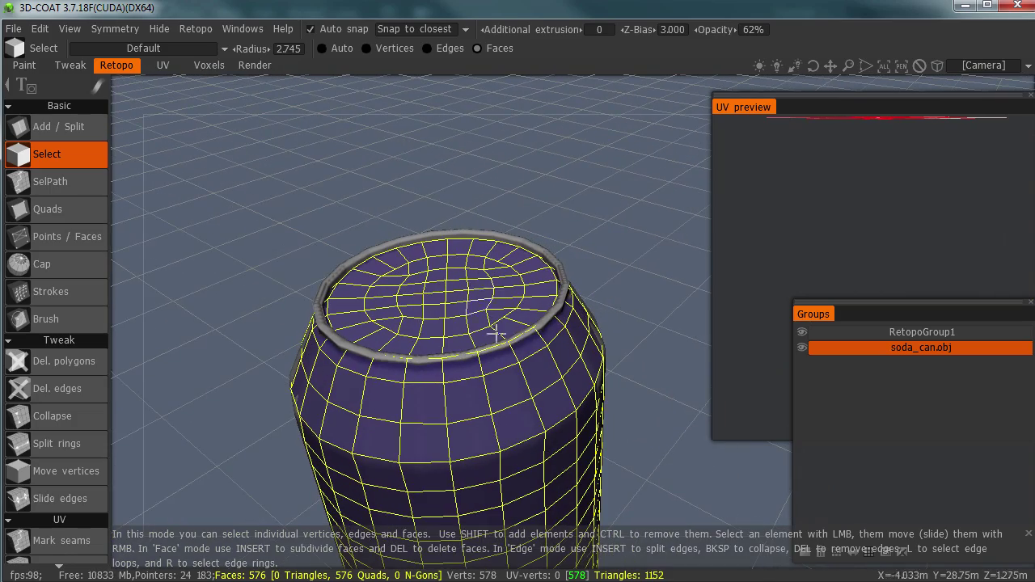
{"action": "left_click_drag", "start_coordinate": [492, 227], "coordinate": [481, 299]}
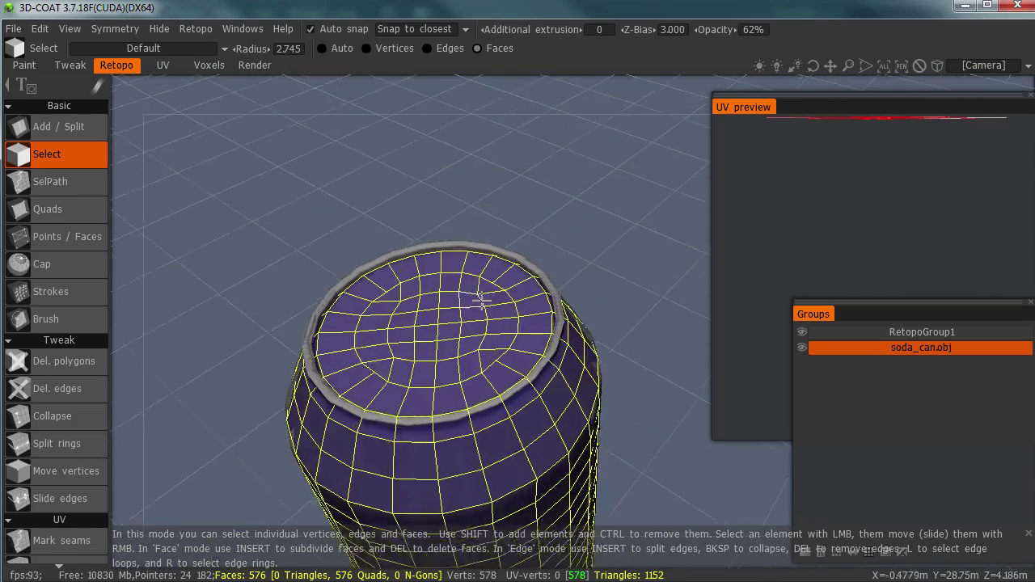
{"action": "right_click_drag", "start_coordinate": [482, 300], "coordinate": [490, 305], "text": "alt"}
{"action": "left_click_drag", "start_coordinate": [490, 305], "coordinate": [474, 278], "text": "alt"}
{"action": "right_click_drag", "start_coordinate": [474, 277], "coordinate": [501, 263], "text": "alt"}
{"action": "left_click_drag", "start_coordinate": [502, 264], "coordinate": [583, 174], "text": "alt"}
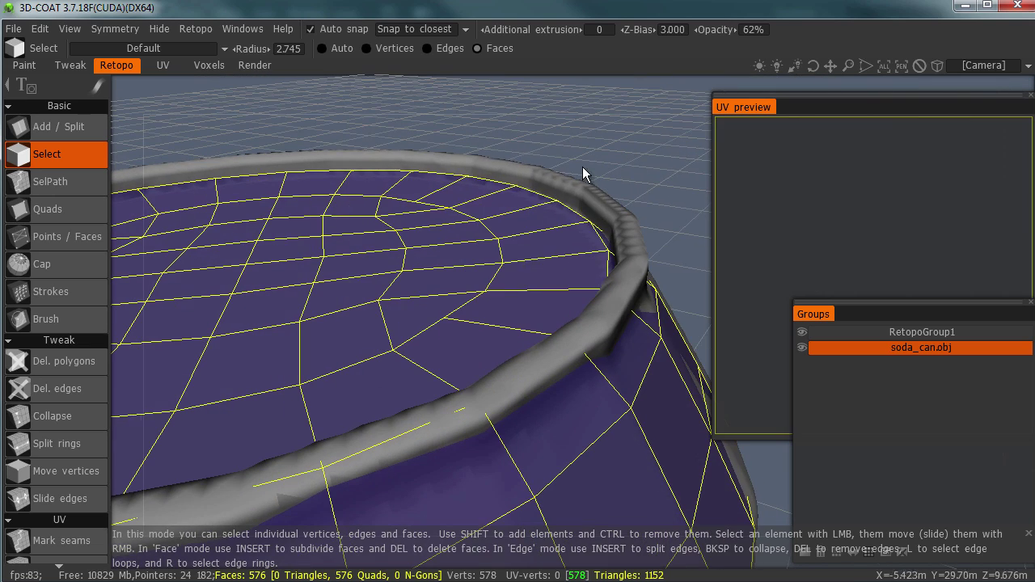
{"action": "left_click", "coordinate": [585, 252]}
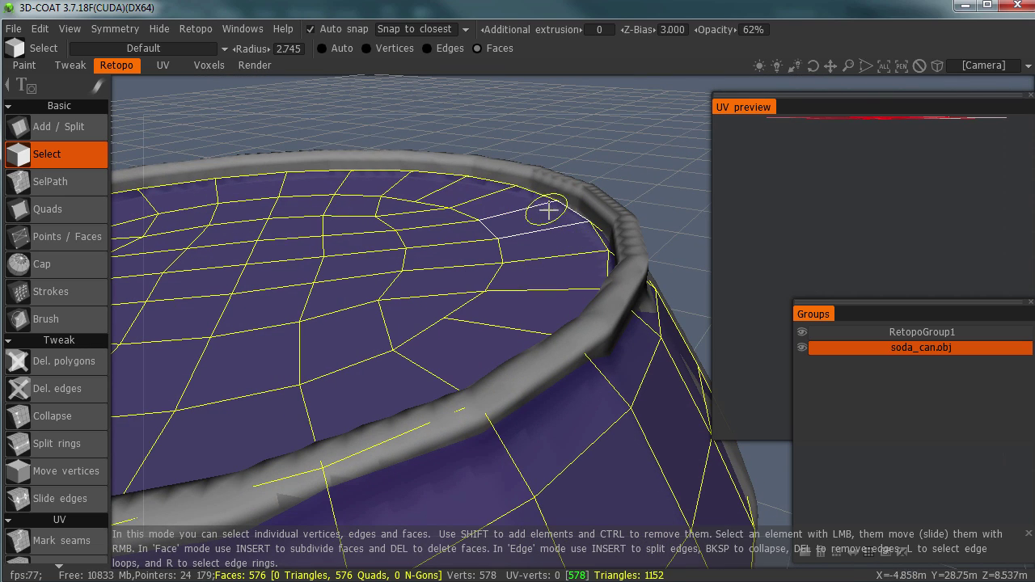
{"action": "left_click_drag", "start_coordinate": [569, 264], "coordinate": [541, 226], "text": "alt"}
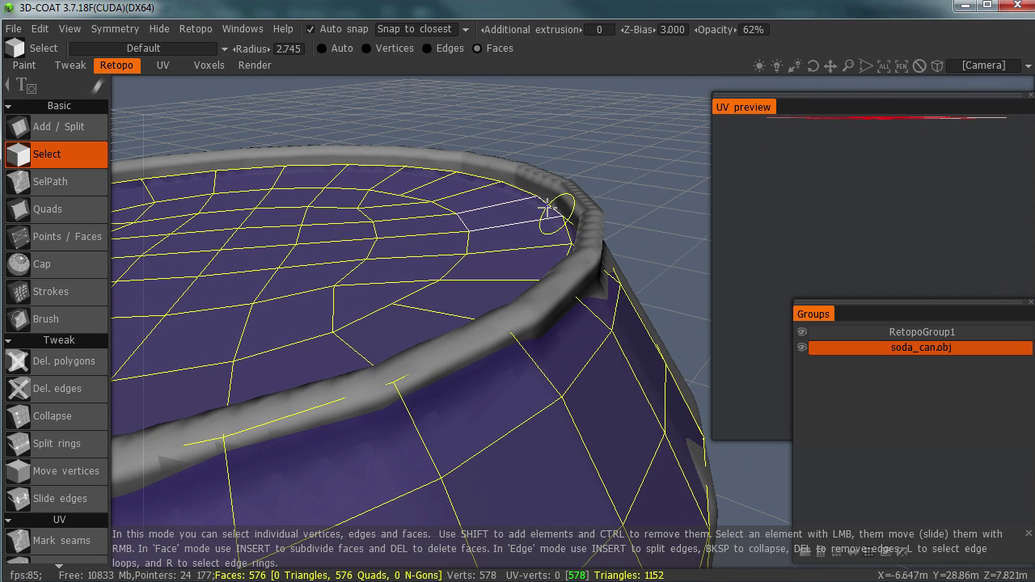
{"action": "left_click", "coordinate": [522, 182]}
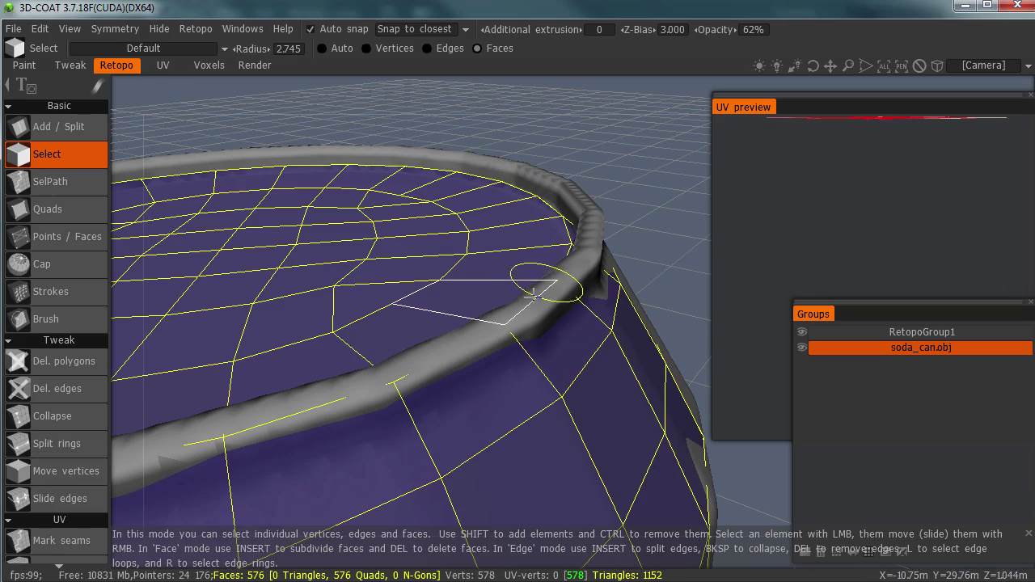
Examine the new mesh on the can's body and underside, and return to an upright view
{"action": "left_click", "coordinate": [392, 356]}
{"action": "right_click_drag", "start_coordinate": [394, 357], "coordinate": [444, 319], "text": "alt"}
{"action": "left_click_drag", "start_coordinate": [444, 319], "coordinate": [486, 270], "text": "alt"}
{"action": "right_click_drag", "start_coordinate": [485, 270], "coordinate": [468, 289], "text": "alt"}
{"action": "left_click_drag", "start_coordinate": [468, 289], "coordinate": [503, 202], "text": "alt"}
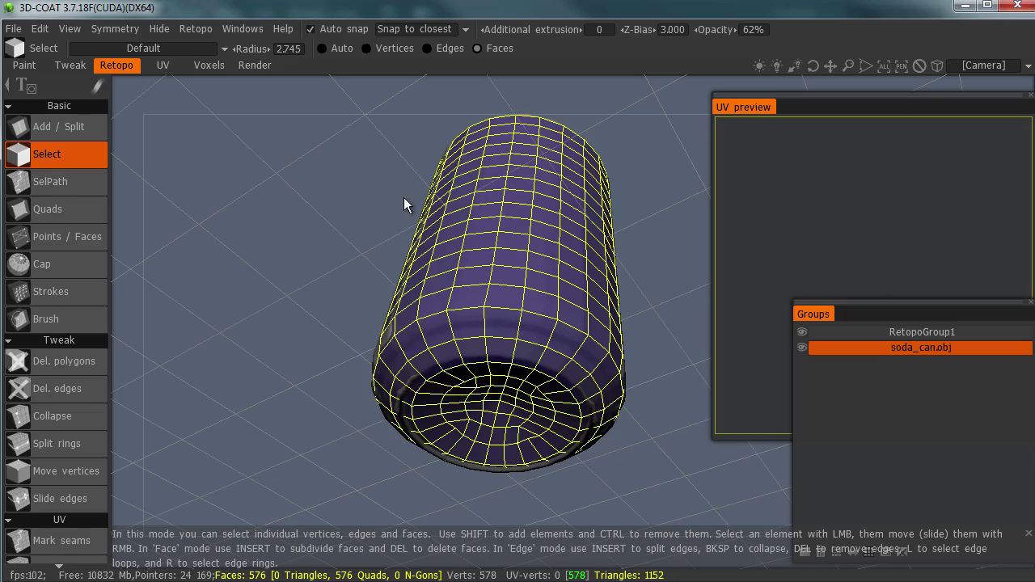
{"action": "left_click_drag", "start_coordinate": [405, 198], "coordinate": [127, 152], "text": "alt"}
Start exporting the retopo mesh as OBJ into the soda_can folder, with the file name soda_can_retopo
{"action": "left_click", "coordinate": [25, 31]}
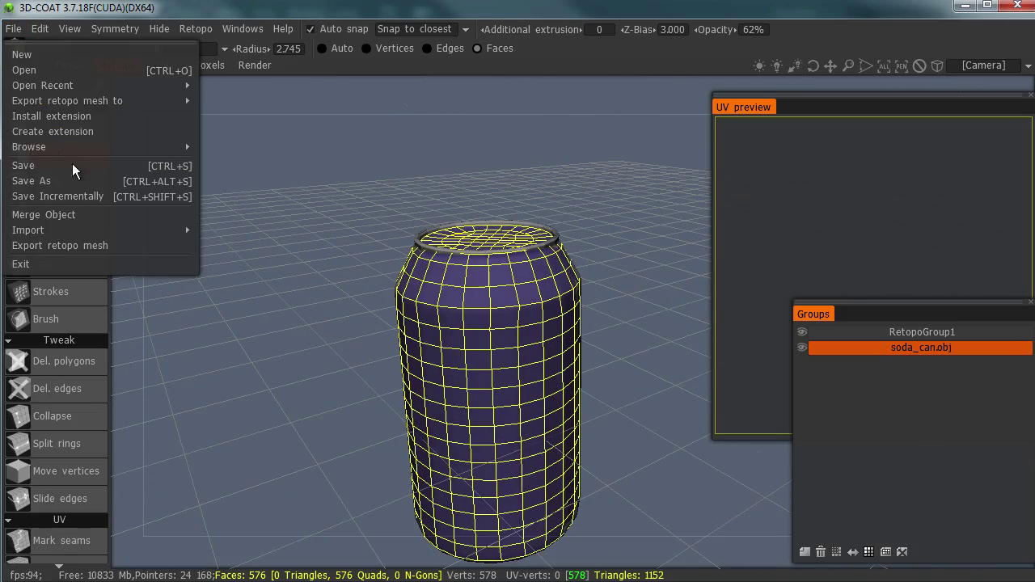
{"action": "left_click", "coordinate": [110, 244]}
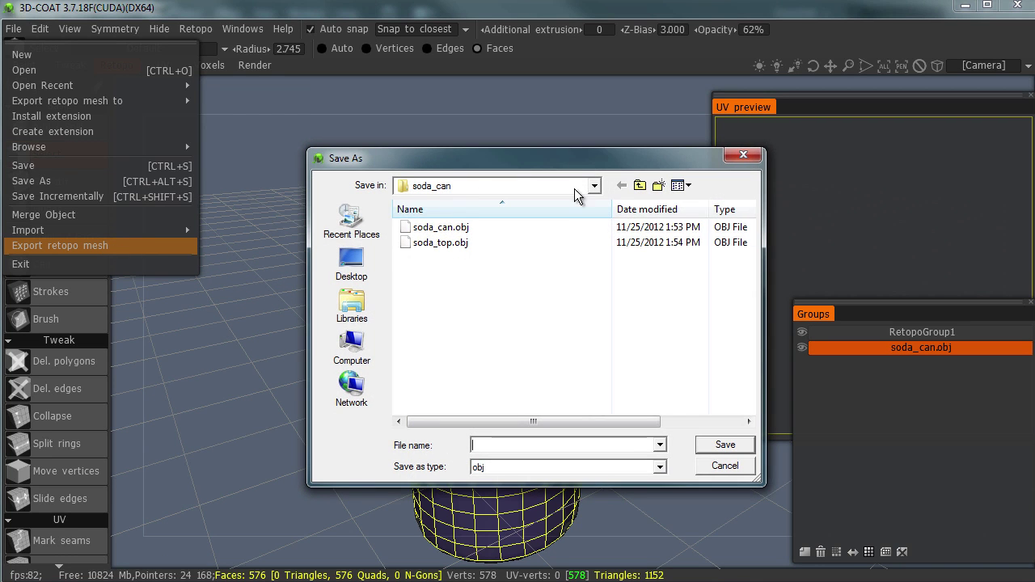
{"action": "left_click", "coordinate": [460, 229]}
{"action": "left_click", "coordinate": [542, 444]}
{"action": "key", "text": "End"}
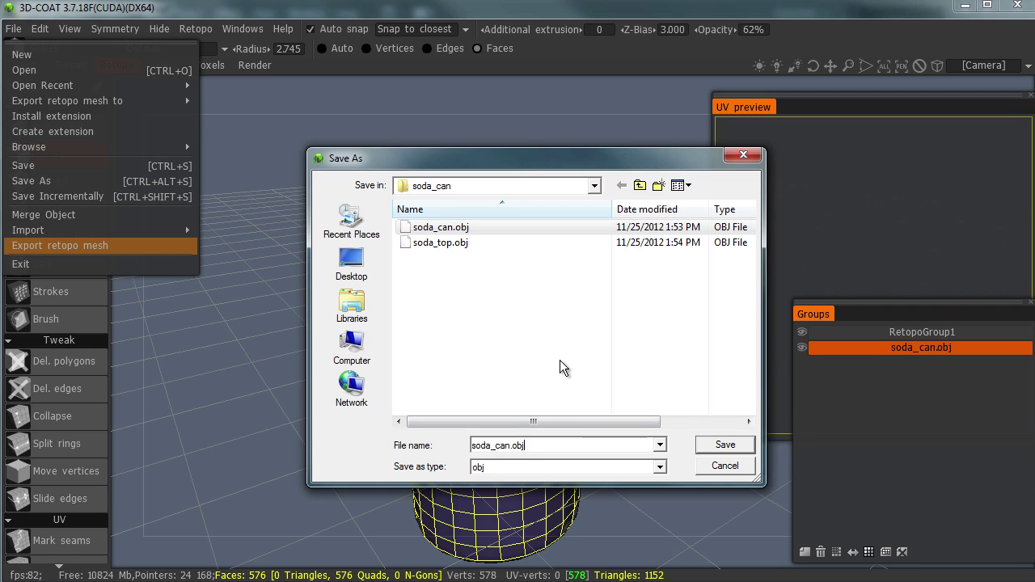
{"action": "key", "text": "BackSpace"}
{"action": "key", "text": "BackSpace"}
{"action": "key", "text": "BackSpace"}
{"action": "key", "text": "BackSpace"}
{"action": "type", "text": "_retopo"}
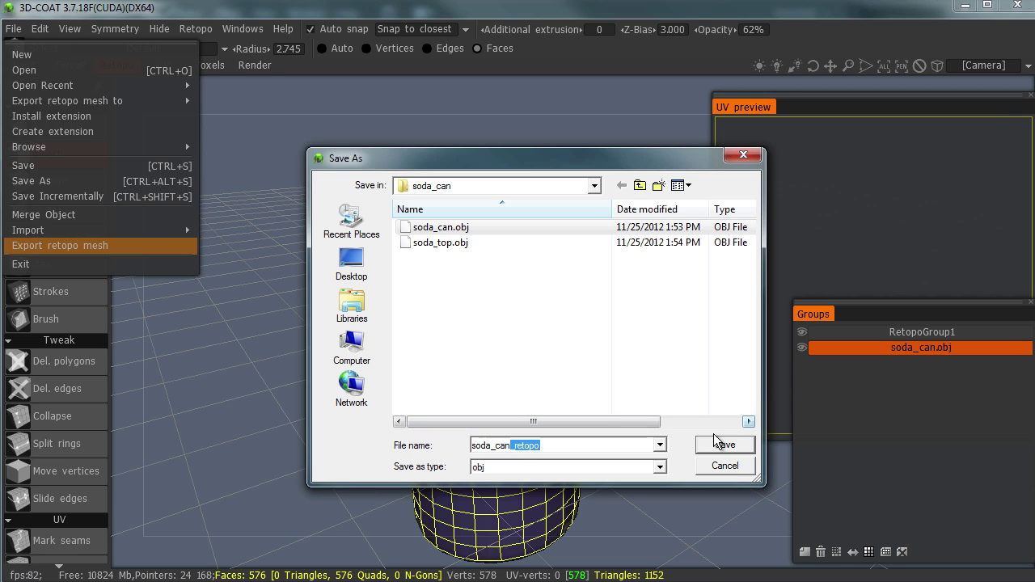
Decline replacing soda_can.obj, add the .obj extension to the file name, and save the retopo mesh as soda_can_retopo.obj
{"action": "left_click", "coordinate": [677, 400]}
{"action": "left_click", "coordinate": [724, 450]}
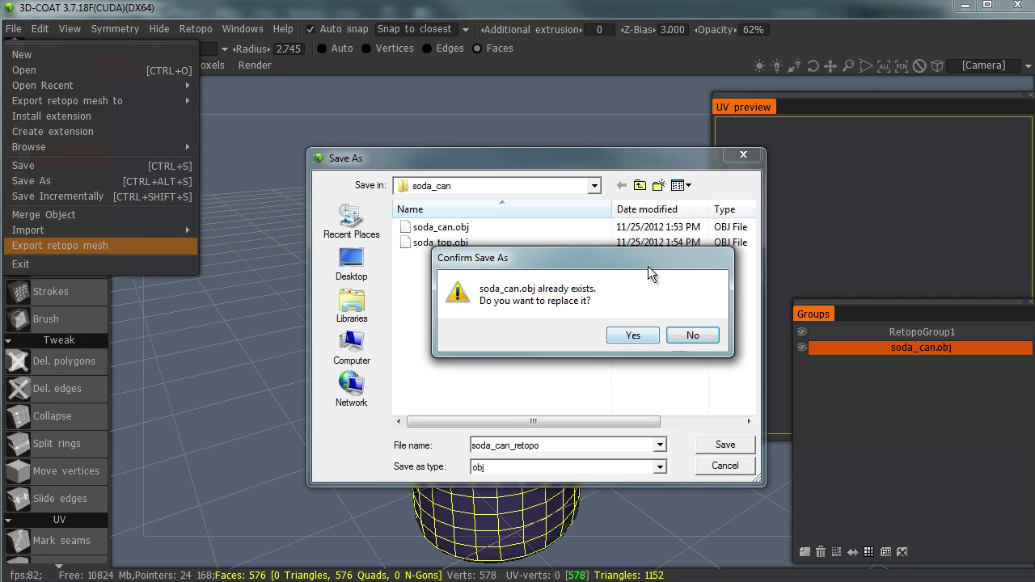
{"action": "left_click", "coordinate": [694, 335]}
{"action": "left_click", "coordinate": [581, 444]}
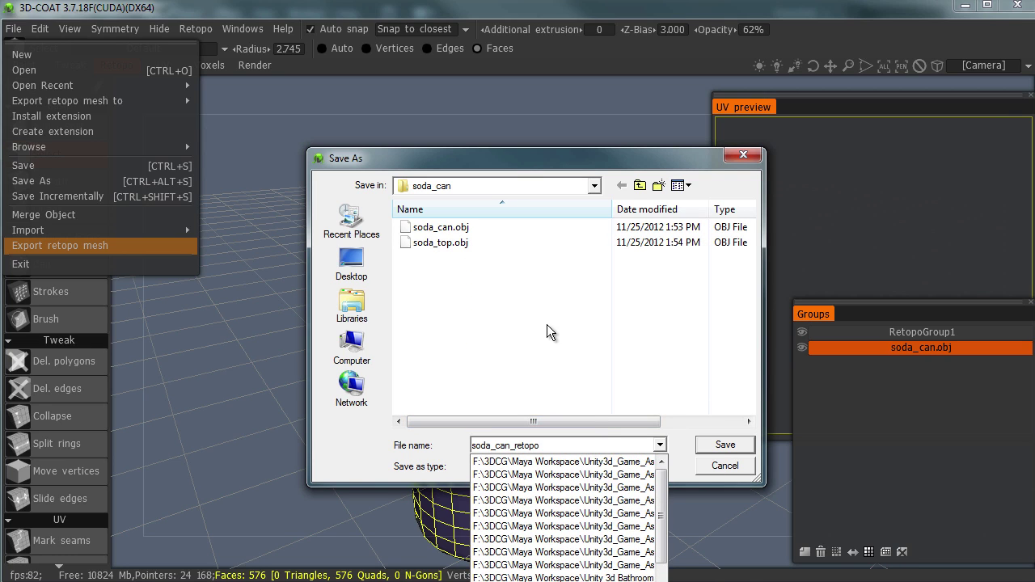
{"action": "left_click", "coordinate": [570, 451]}
{"action": "key", "text": "Right"}
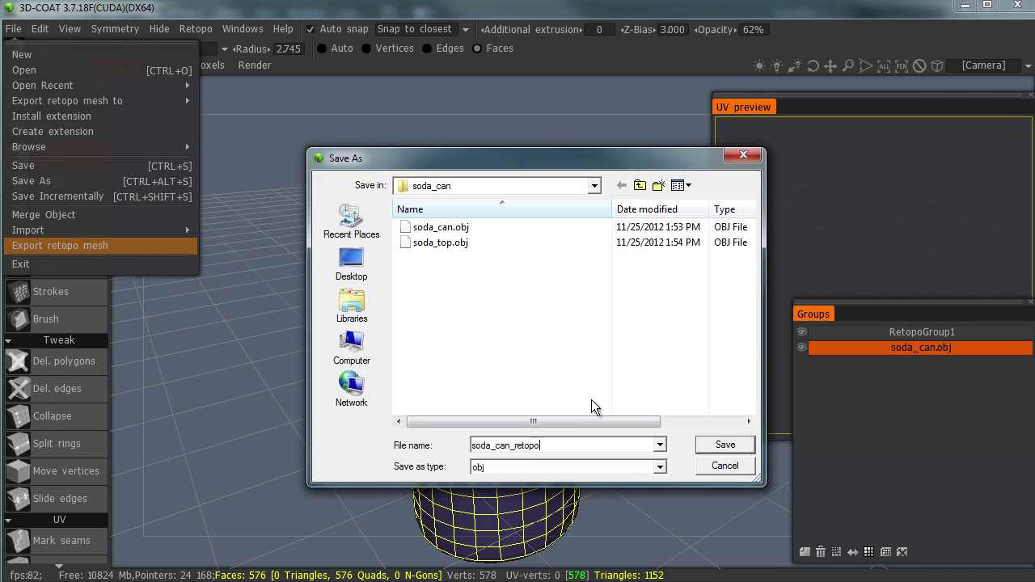
{"action": "type", "text": ".obj"}
{"action": "left_click", "coordinate": [725, 444]}
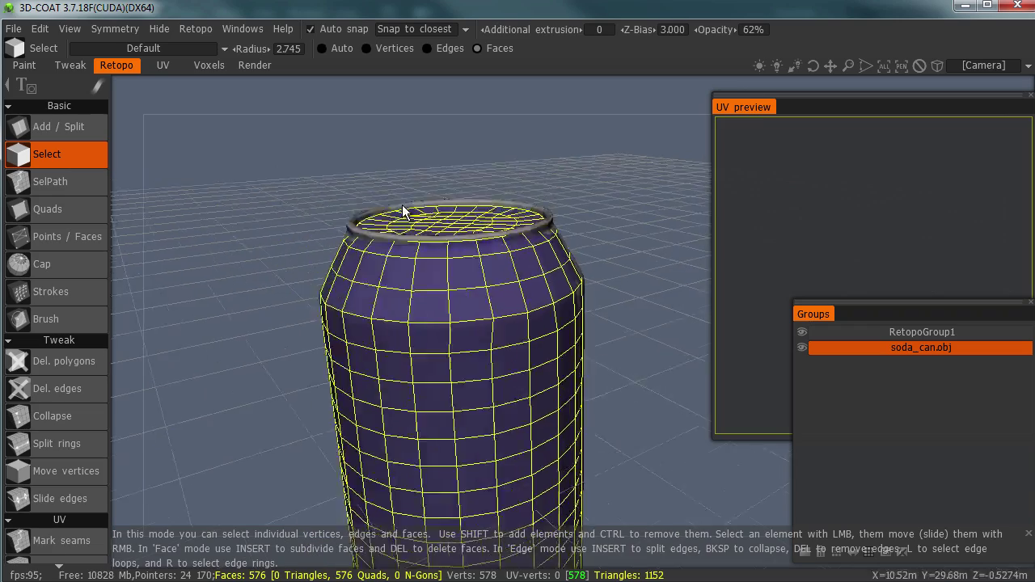
Import soda_top.obj from the soda_can folder for AUTOPO, continuing without saving the scene
{"action": "right_click_drag", "start_coordinate": [405, 210], "coordinate": [429, 254], "text": "alt"}
{"action": "left_click_drag", "start_coordinate": [429, 254], "coordinate": [372, 238], "text": "alt"}
{"action": "right_click_drag", "start_coordinate": [328, 221], "coordinate": [331, 229], "text": "alt"}
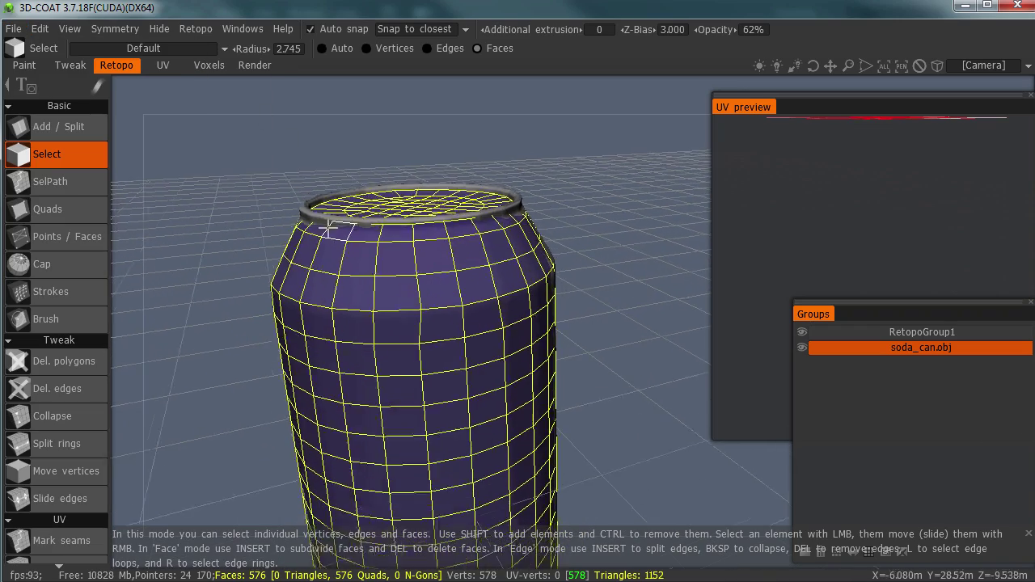
{"action": "left_click_drag", "start_coordinate": [331, 229], "coordinate": [299, 216], "text": "alt"}
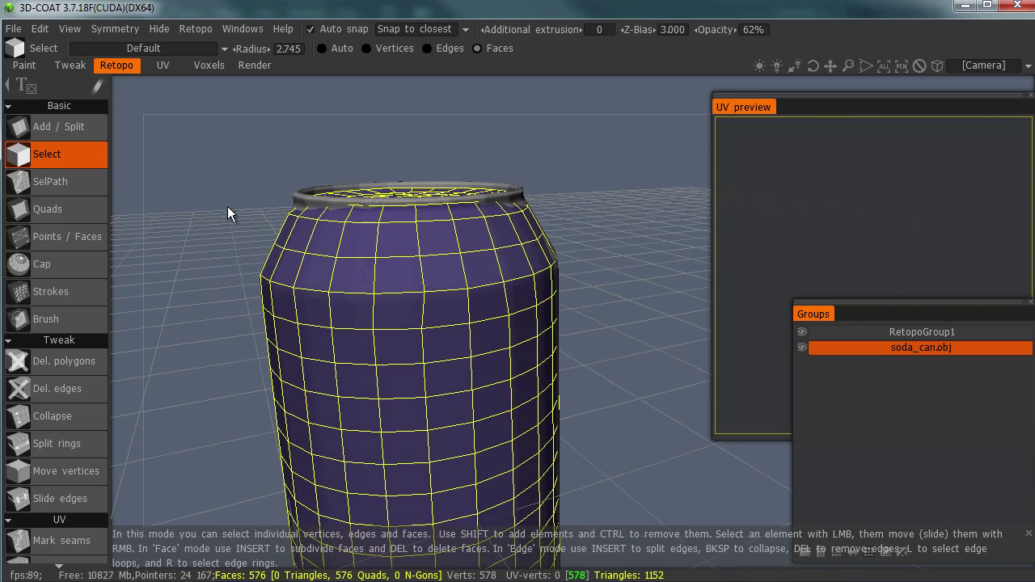
{"action": "left_click", "coordinate": [13, 28]}
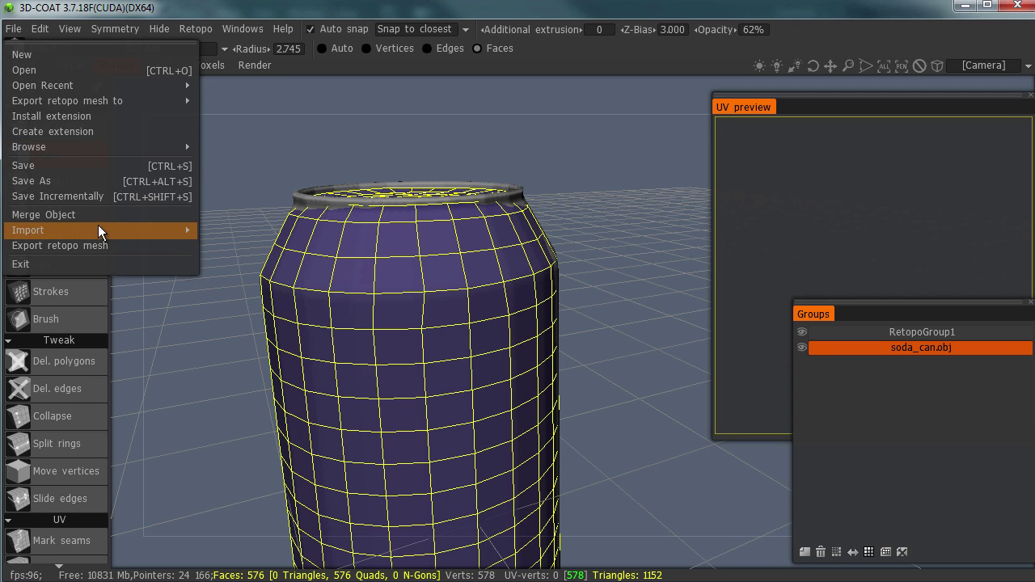
{"action": "mouse_move", "coordinate": [98, 228]}
{"action": "left_click", "coordinate": [297, 279]}
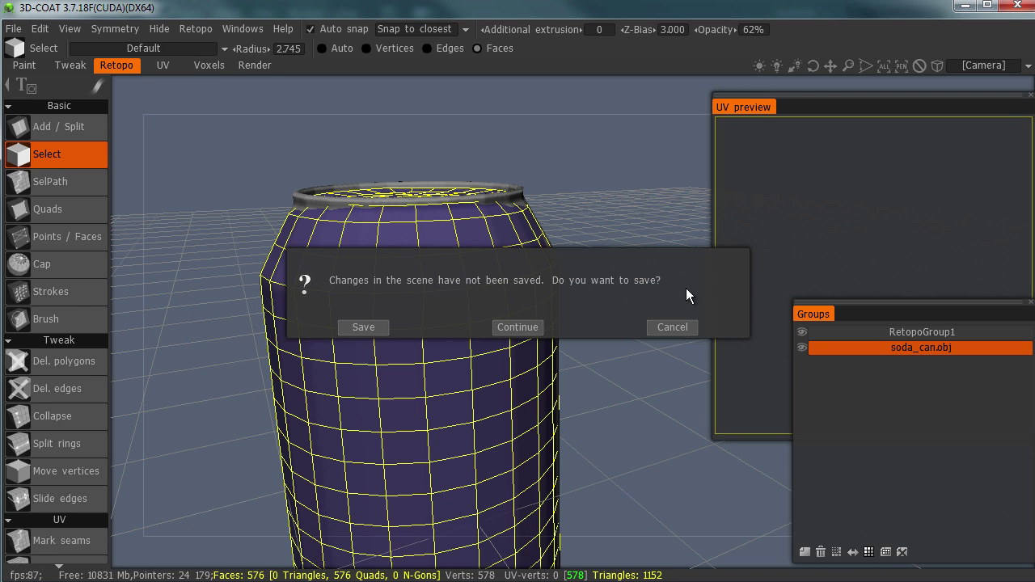
{"action": "left_click", "coordinate": [538, 325]}
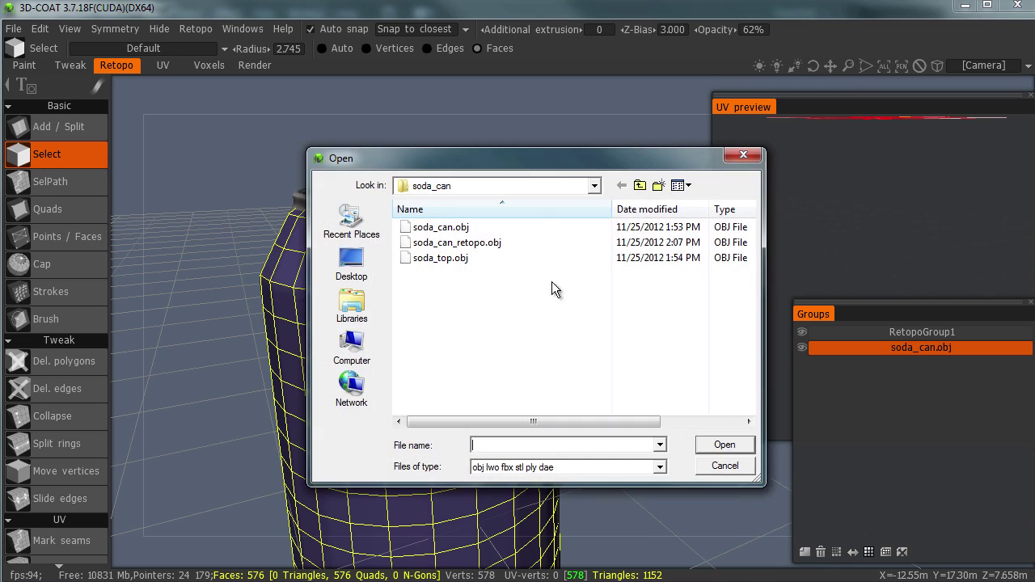
{"action": "left_click", "coordinate": [586, 257]}
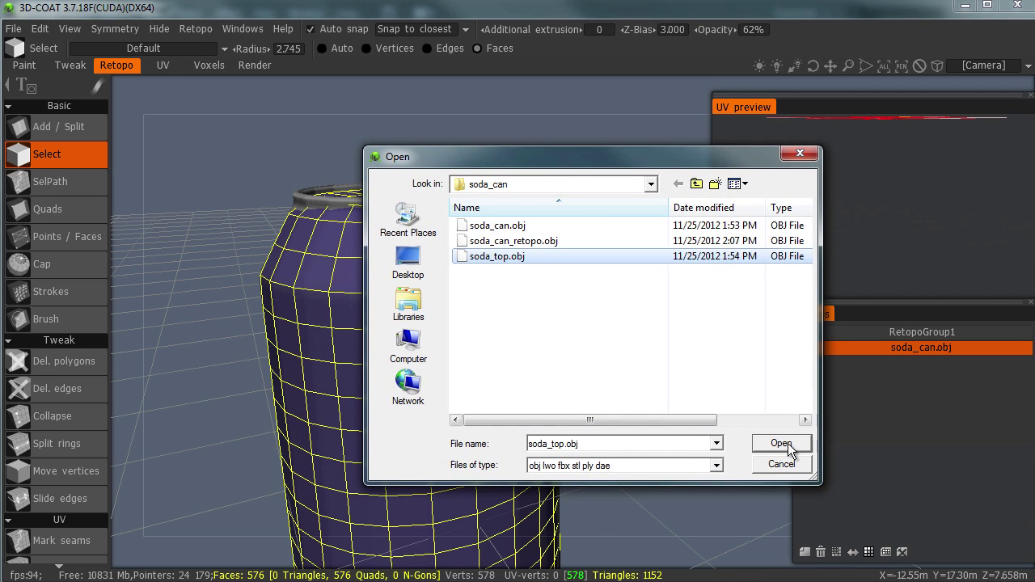
{"action": "left_click", "coordinate": [725, 444]}
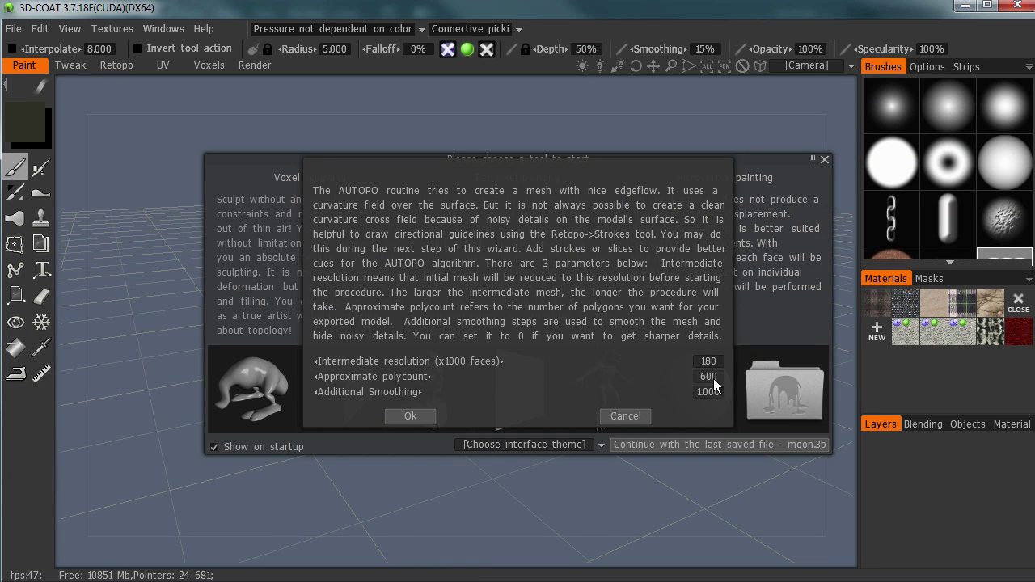
Set the AUTOPO approximate polycount to 250 and accept the settings
{"action": "left_click", "coordinate": [710, 377]}
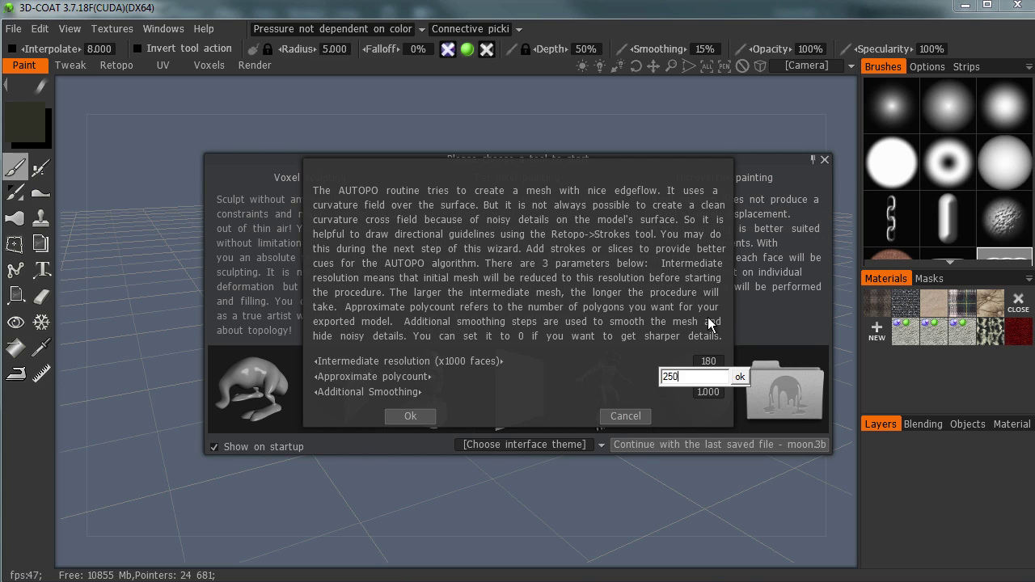
{"action": "type", "text": "250"}
{"action": "left_click", "coordinate": [420, 421]}
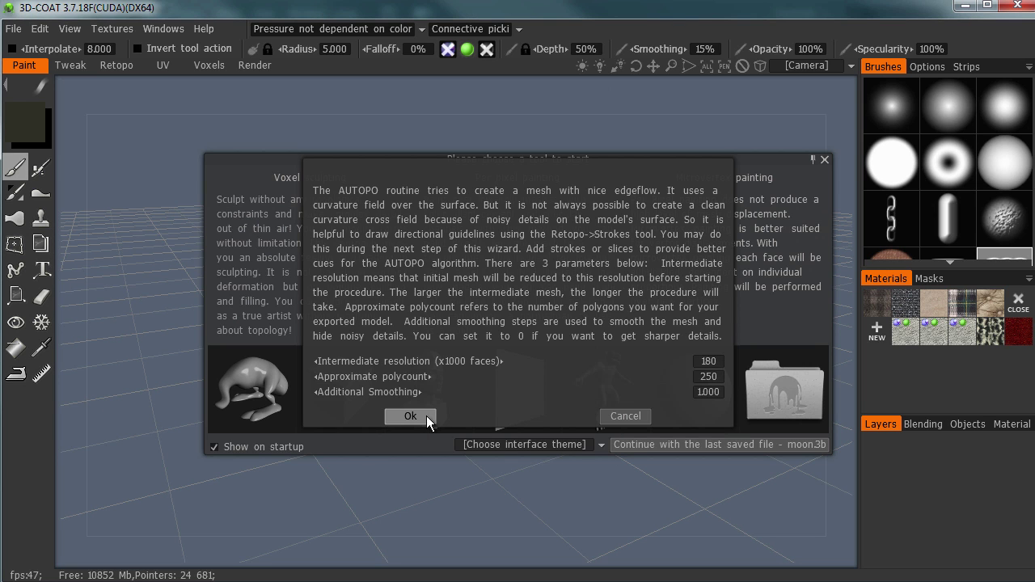
{"action": "left_click", "coordinate": [426, 420]}
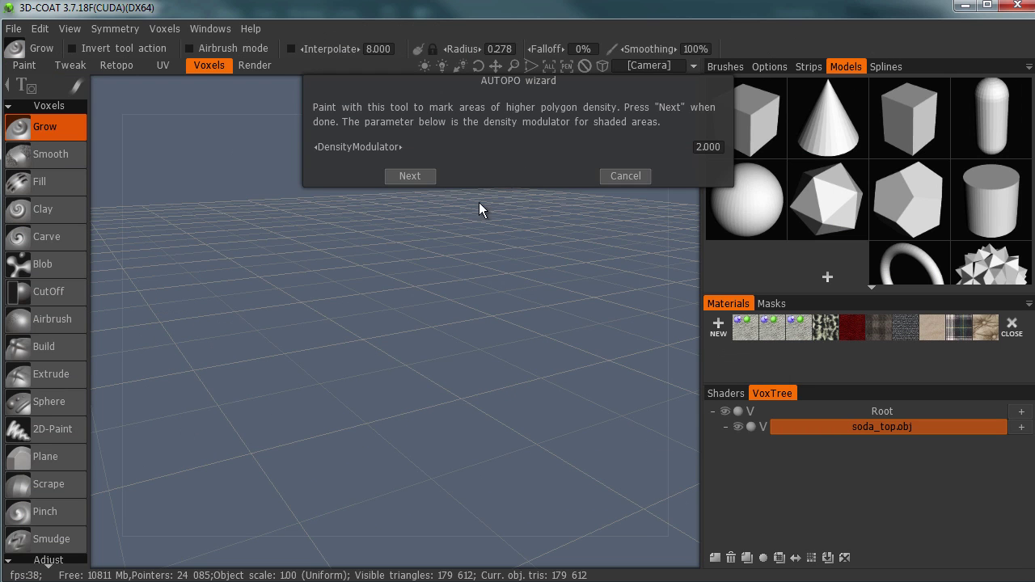
Paint higher polygon density along the inner edges of the can top's two openings and continue the AUTOPO wizard
{"action": "right_click_drag", "start_coordinate": [352, 271], "coordinate": [510, 433]}
{"action": "middle_click_drag", "start_coordinate": [420, 340], "coordinate": [476, 437]}
{"action": "left_click_drag", "start_coordinate": [476, 436], "coordinate": [376, 387]}
{"action": "right_click_drag", "start_coordinate": [375, 387], "coordinate": [503, 348]}
{"action": "left_click_drag", "start_coordinate": [504, 348], "coordinate": [546, 266], "text": "alt"}
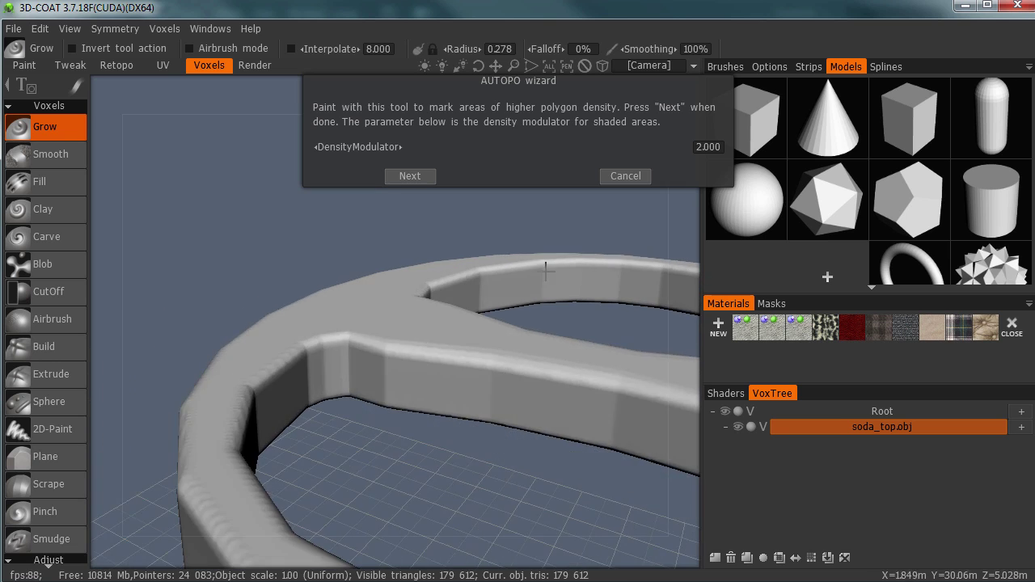
{"action": "mouse_move", "coordinate": [546, 266]}
{"action": "right_mouse_down", "text": "alt"}
{"action": "mouse_move", "coordinate": [474, 282]}
{"action": "mouse_move", "coordinate": [516, 303]}
{"action": "right_mouse_up", "text": "alt"}
{"action": "left_click_drag", "start_coordinate": [515, 303], "coordinate": [463, 315], "text": "alt"}
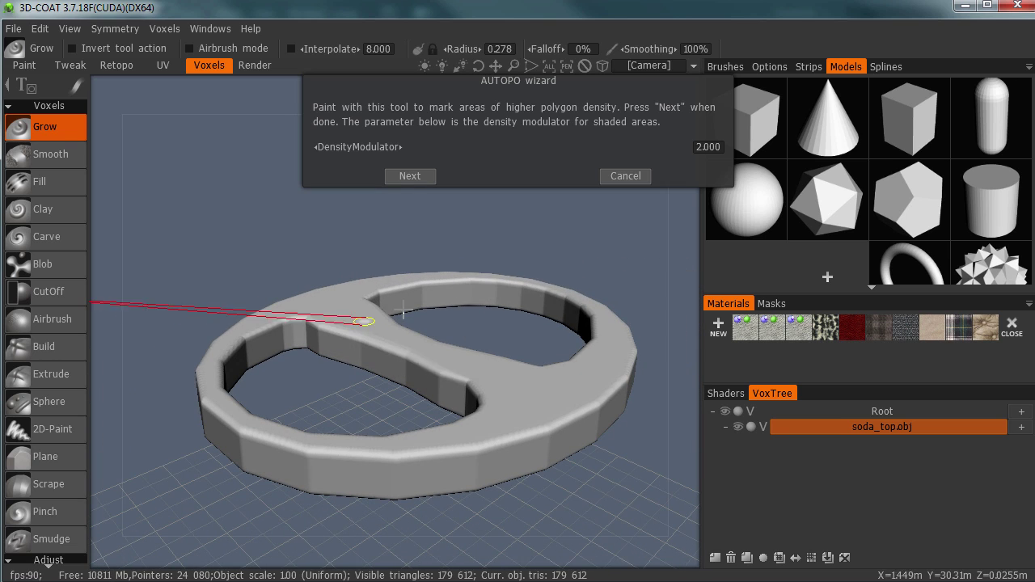
{"action": "mouse_move", "coordinate": [405, 352]}
{"action": "left_mouse_down"}
{"action": "mouse_move", "coordinate": [463, 390]}
{"action": "mouse_move", "coordinate": [308, 321]}
{"action": "left_mouse_up"}
{"action": "mouse_move", "coordinate": [372, 297]}
{"action": "left_mouse_down"}
{"action": "mouse_move", "coordinate": [464, 284]}
{"action": "mouse_move", "coordinate": [585, 300]}
{"action": "mouse_move", "coordinate": [592, 335]}
{"action": "mouse_move", "coordinate": [555, 365]}
{"action": "left_mouse_up"}
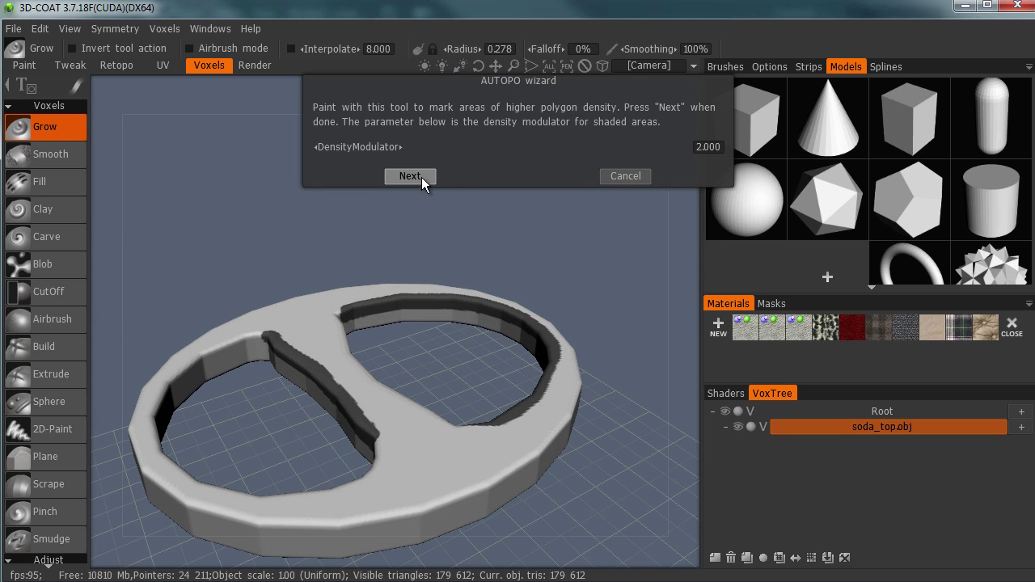
{"action": "left_click", "coordinate": [422, 177]}
Draw four guide strokes across the can top's central bar and run the AUTOPO calculation
{"action": "left_click_drag", "start_coordinate": [494, 314], "coordinate": [540, 304], "text": "alt"}
{"action": "mouse_move", "coordinate": [540, 304]}
{"action": "middle_mouse_down"}
{"action": "mouse_move", "coordinate": [612, 305]}
{"action": "mouse_move", "coordinate": [596, 281]}
{"action": "mouse_move", "coordinate": [537, 310]}
{"action": "mouse_move", "coordinate": [533, 301]}
{"action": "mouse_move", "coordinate": [486, 348]}
{"action": "mouse_move", "coordinate": [374, 418]}
{"action": "mouse_move", "coordinate": [353, 402]}
{"action": "mouse_move", "coordinate": [352, 431]}
{"action": "mouse_move", "coordinate": [296, 449]}
{"action": "middle_mouse_up"}
{"action": "left_click_drag", "start_coordinate": [296, 450], "coordinate": [432, 443]}
{"action": "left_click_drag", "start_coordinate": [284, 408], "coordinate": [427, 406]}
{"action": "left_click_drag", "start_coordinate": [288, 363], "coordinate": [432, 356]}
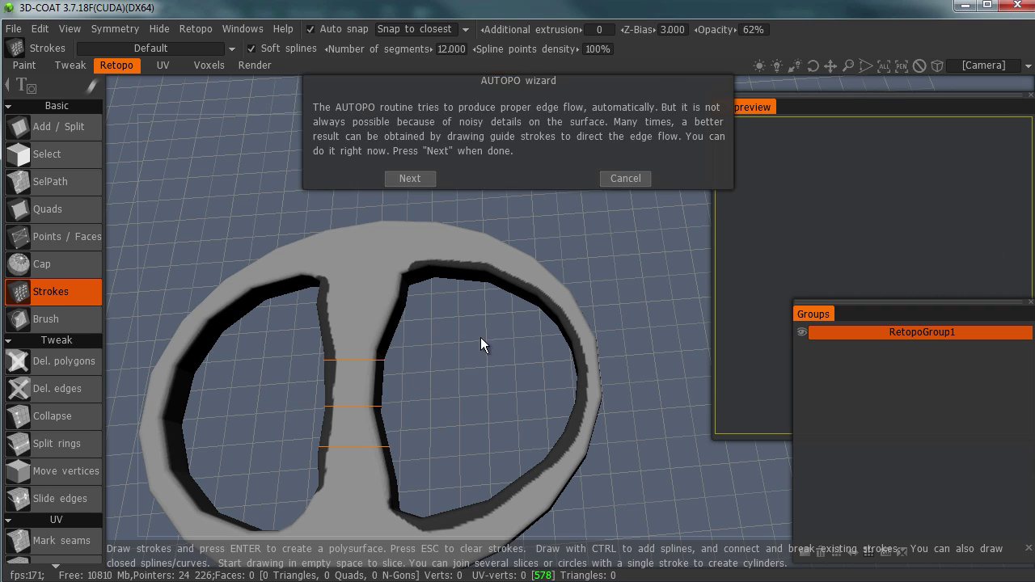
{"action": "left_click_drag", "start_coordinate": [283, 328], "coordinate": [406, 328]}
{"action": "mouse_move", "coordinate": [442, 307]}
{"action": "middle_mouse_down"}
{"action": "mouse_move", "coordinate": [454, 245]}
{"action": "mouse_move", "coordinate": [532, 300]}
{"action": "mouse_move", "coordinate": [462, 298]}
{"action": "mouse_move", "coordinate": [571, 266]}
{"action": "mouse_move", "coordinate": [513, 267]}
{"action": "mouse_move", "coordinate": [544, 283]}
{"action": "mouse_move", "coordinate": [494, 302]}
{"action": "mouse_move", "coordinate": [561, 307]}
{"action": "mouse_move", "coordinate": [536, 310]}
{"action": "mouse_move", "coordinate": [515, 381]}
{"action": "mouse_move", "coordinate": [529, 381]}
{"action": "mouse_move", "coordinate": [478, 275]}
{"action": "mouse_move", "coordinate": [507, 376]}
{"action": "mouse_move", "coordinate": [487, 283]}
{"action": "middle_mouse_up"}
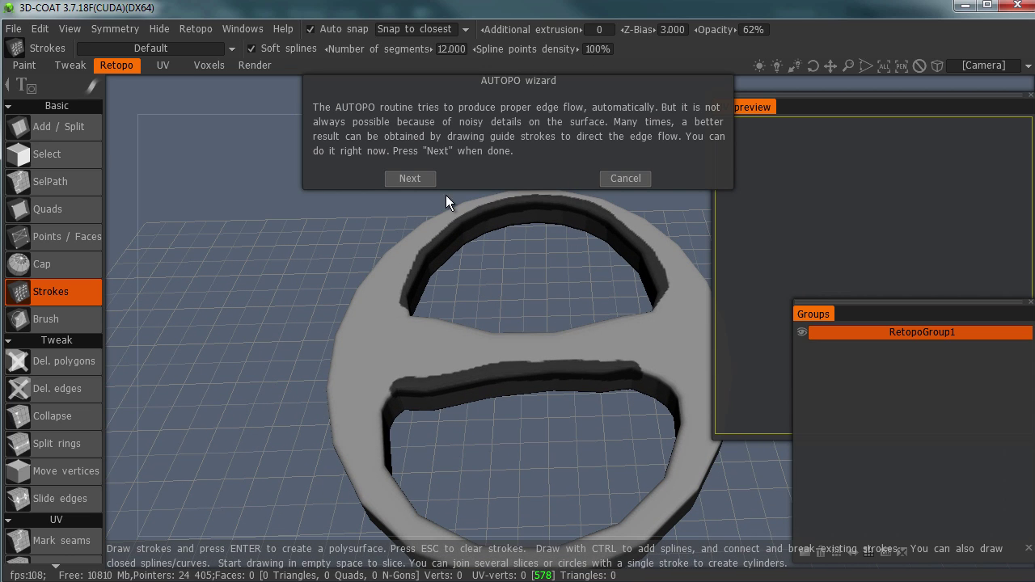
{"action": "left_click", "coordinate": [414, 177]}
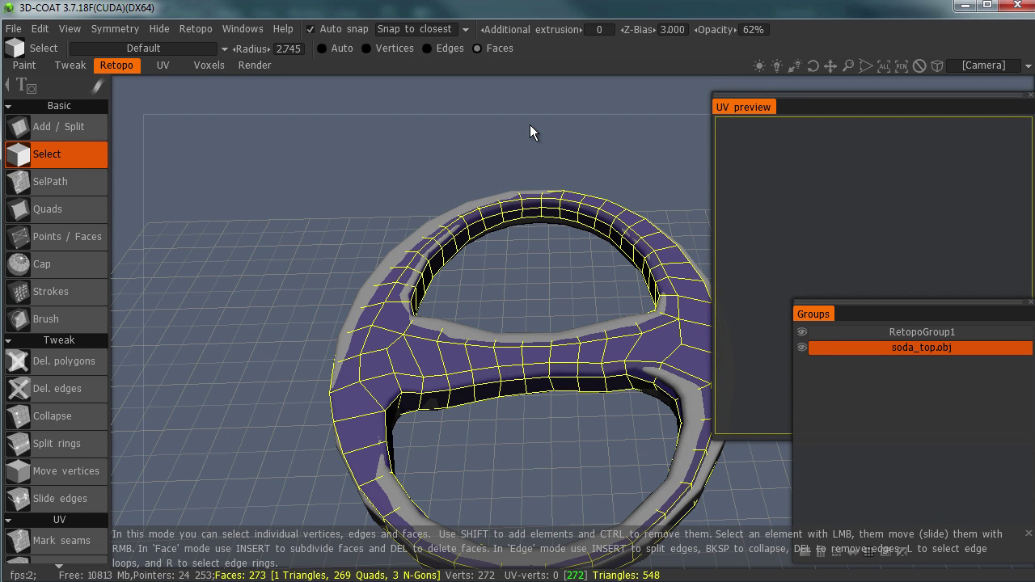
Examine how the new can-top mesh follows the ring's outer side, the central bar and the openings
{"action": "left_click_drag", "start_coordinate": [541, 306], "coordinate": [435, 162]}
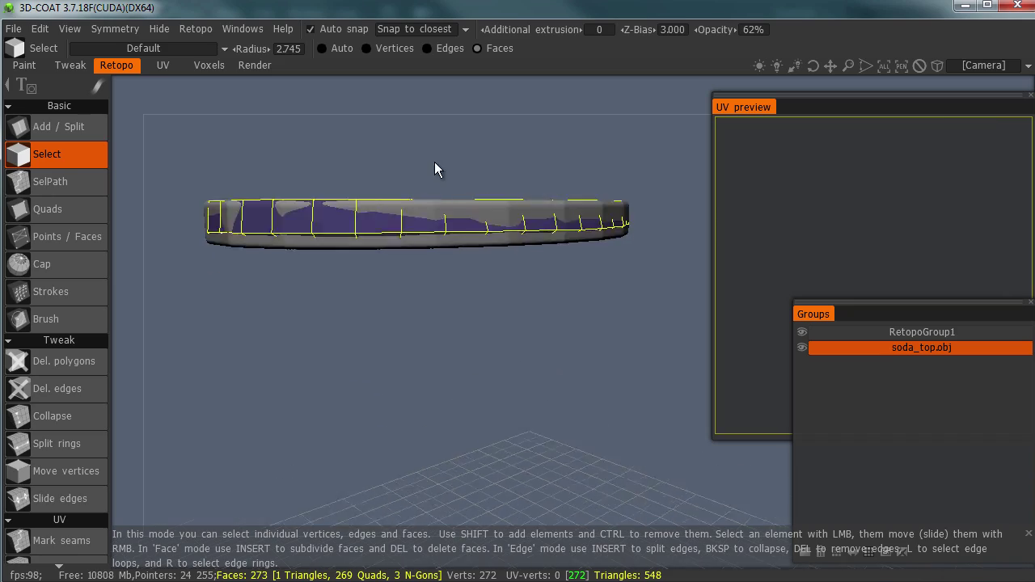
{"action": "middle_click_drag", "start_coordinate": [435, 169], "coordinate": [485, 338]}
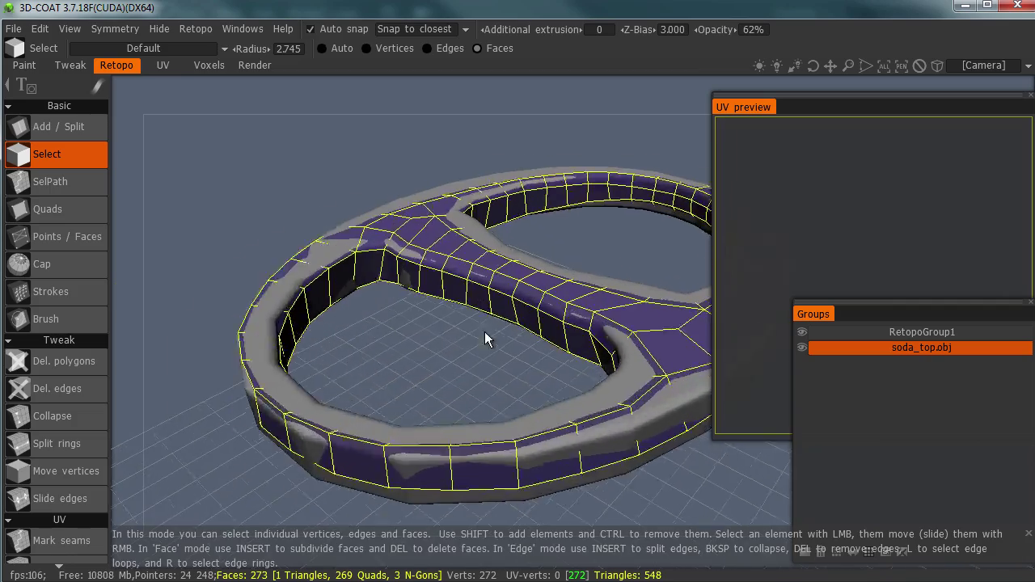
{"action": "right_click_drag", "start_coordinate": [486, 331], "coordinate": [402, 33], "text": "alt"}
{"action": "right_click_drag", "start_coordinate": [481, 261], "coordinate": [434, 262], "text": "alt"}
{"action": "left_click_drag", "start_coordinate": [434, 261], "coordinate": [413, 288], "text": "alt"}
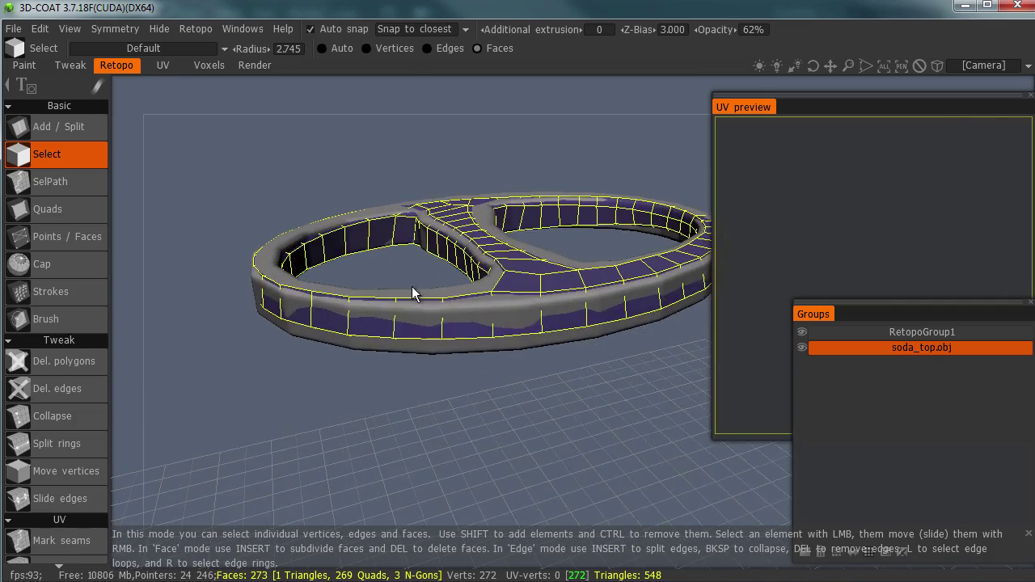
{"action": "middle_click_drag", "start_coordinate": [413, 293], "coordinate": [242, 121]}
Import soda_top.obj for AUTOPO again, continuing without saving the scene
{"action": "left_click", "coordinate": [13, 29]}
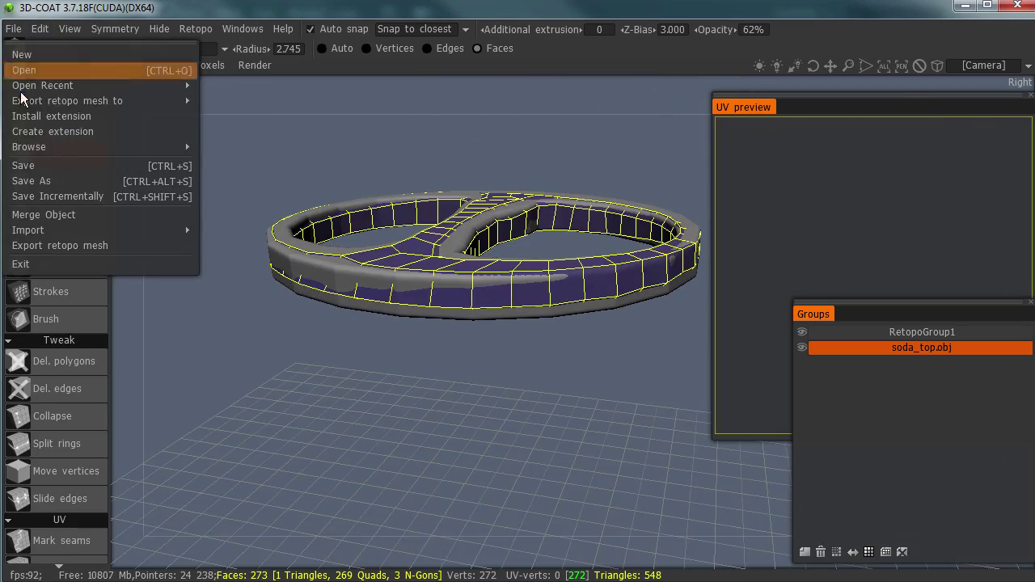
{"action": "mouse_move", "coordinate": [123, 228]}
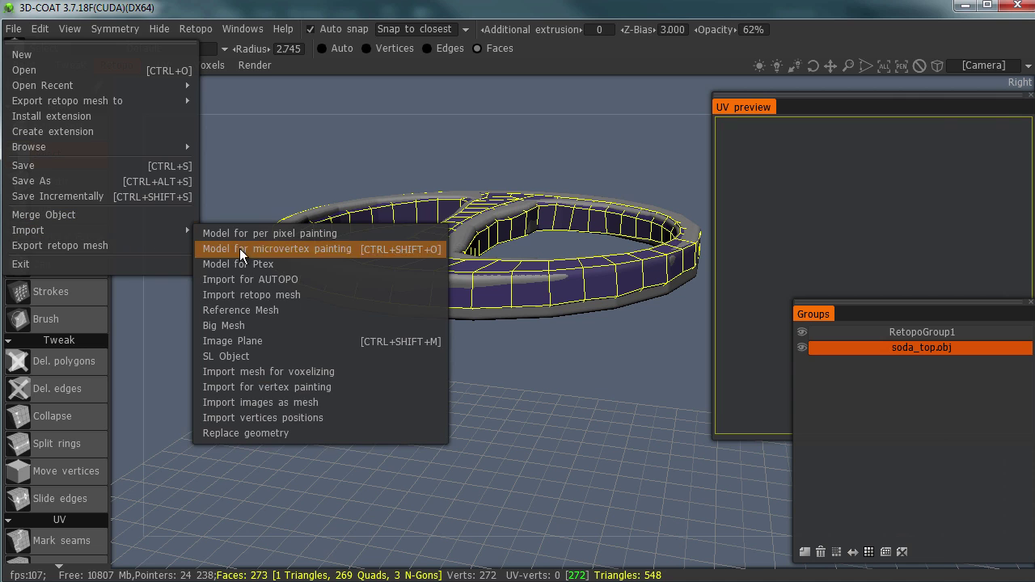
{"action": "left_click", "coordinate": [374, 279]}
{"action": "left_click", "coordinate": [538, 327]}
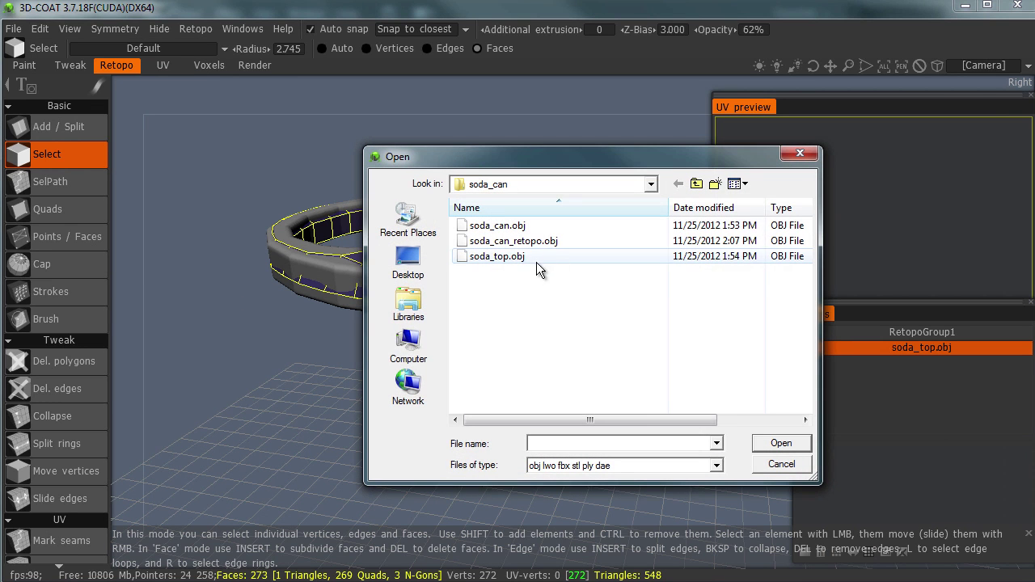
{"action": "left_click", "coordinate": [536, 259]}
{"action": "left_click", "coordinate": [781, 443]}
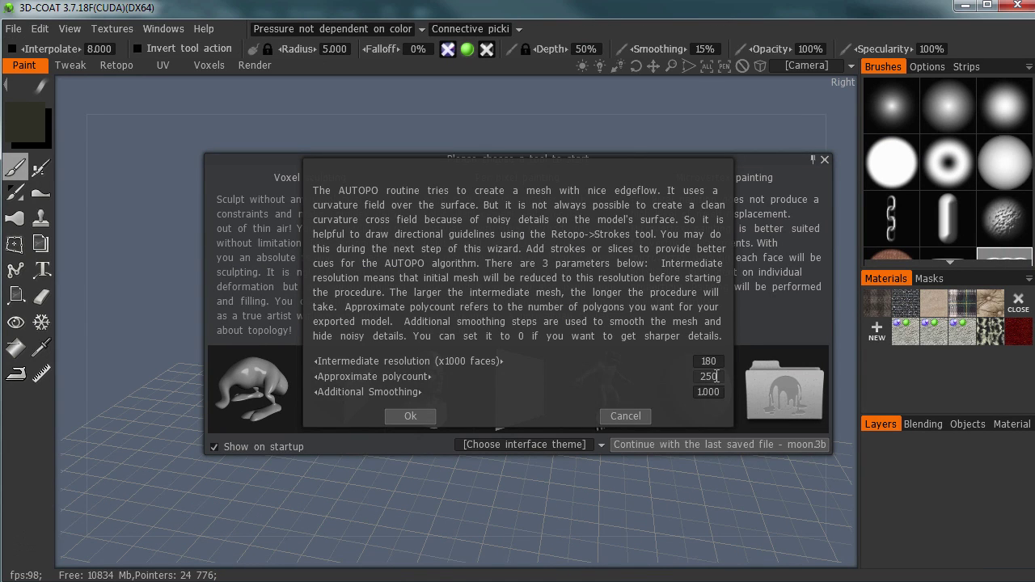
Set the approximate polycount to 500 and intermediate resolution to 250, and run AUTOPO without density painting or guide strokes
{"action": "left_click", "coordinate": [719, 377]}
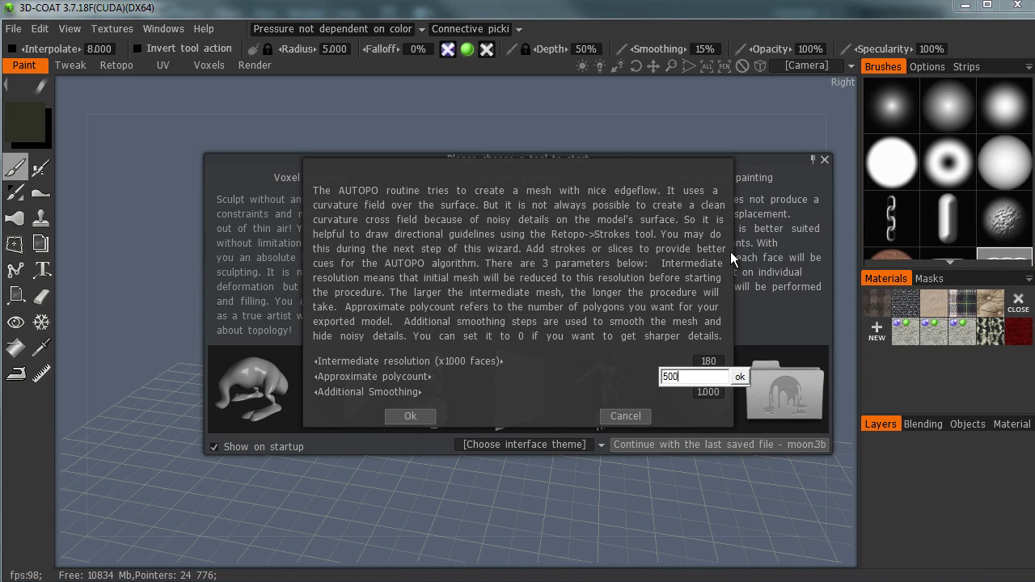
{"action": "key", "text": "Return"}
{"action": "left_click", "coordinate": [712, 361]}
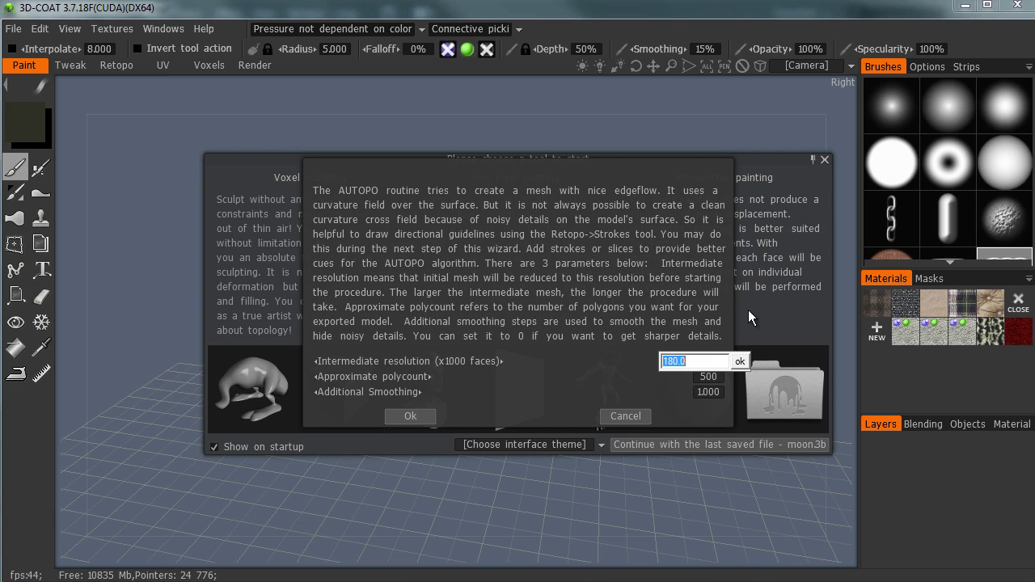
{"action": "type", "text": "150"}
{"action": "key", "text": "Return"}
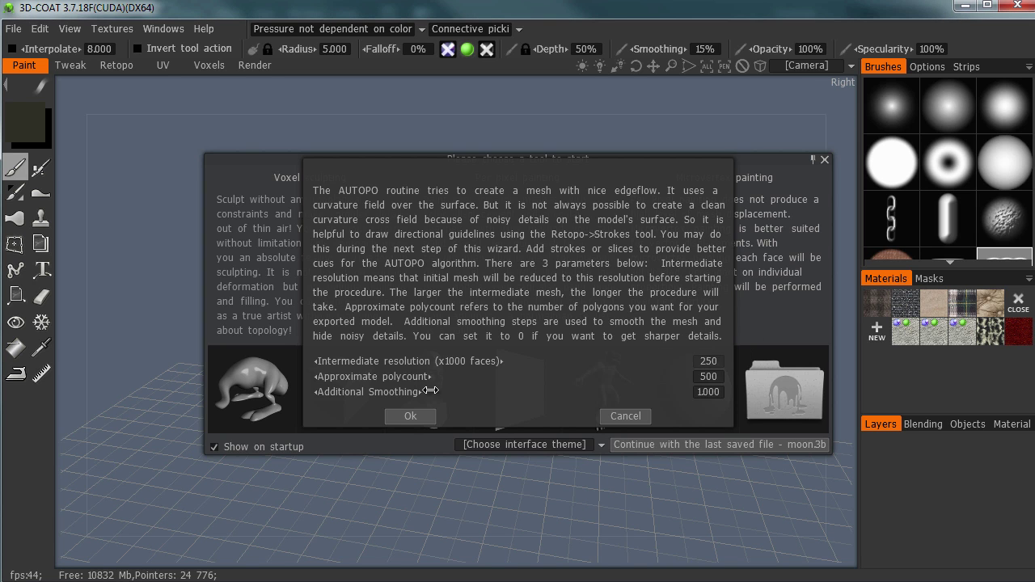
{"action": "left_click", "coordinate": [409, 415]}
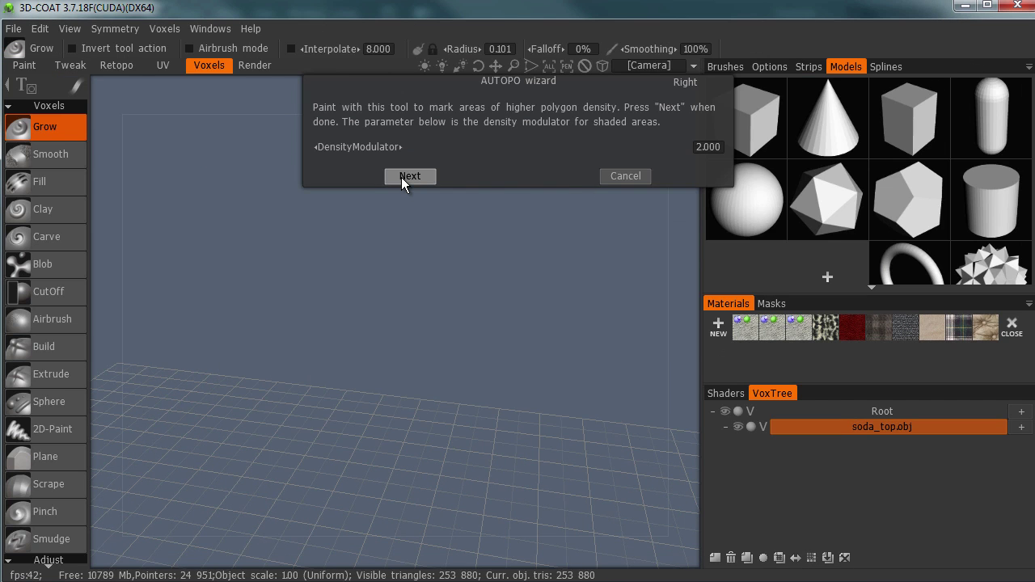
{"action": "left_click", "coordinate": [402, 178]}
{"action": "left_click", "coordinate": [410, 178]}
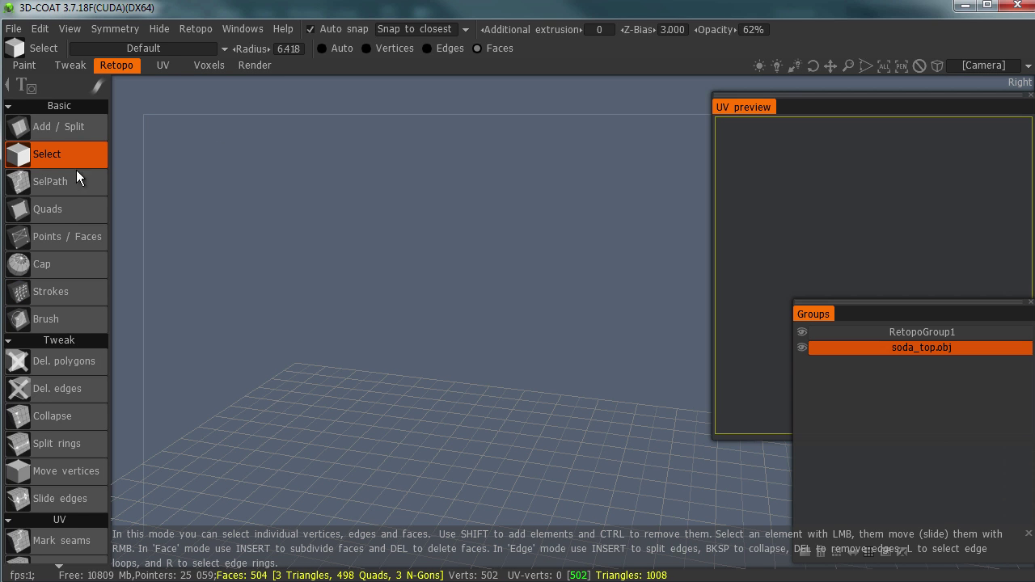
Examine the denser can-top mesh around the central bar, the openings and the outer ring
{"action": "left_click_drag", "start_coordinate": [506, 294], "coordinate": [409, 299]}
{"action": "left_click_drag", "start_coordinate": [441, 105], "coordinate": [507, 366]}
{"action": "scroll", "coordinate": [590, 223], "scroll_direction": "up", "scroll_amount": 3}
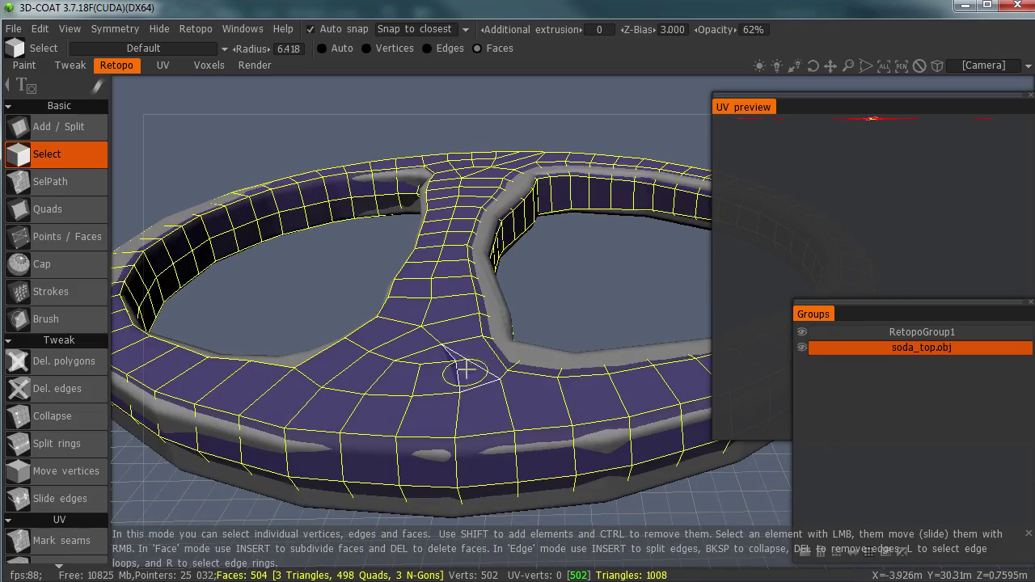
{"action": "left_click_drag", "start_coordinate": [462, 365], "coordinate": [406, 298]}
Export the can top's retopo mesh into the soda_can folder as soda_can_top_retopo.obj
{"action": "left_click", "coordinate": [13, 29]}
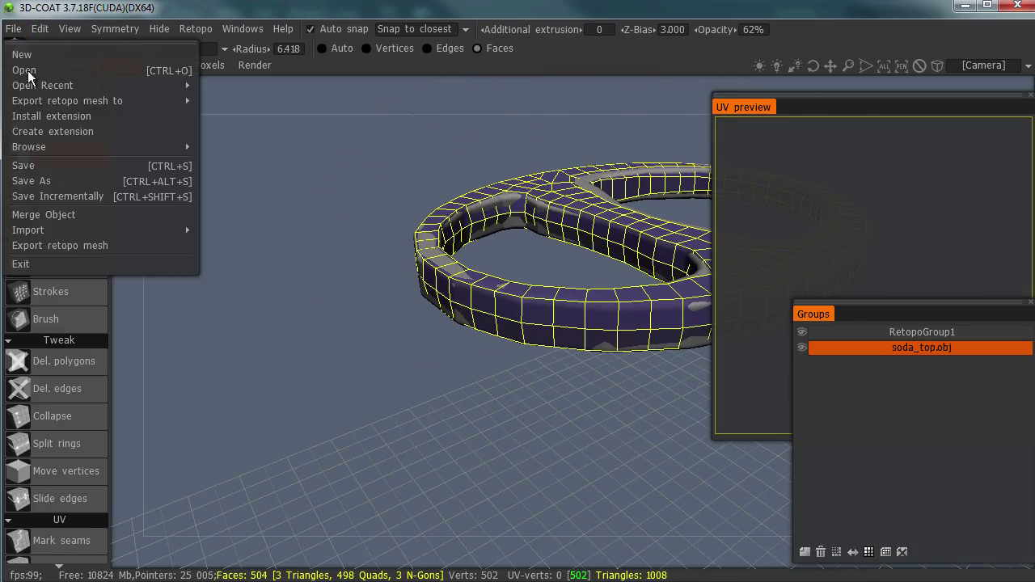
{"action": "left_click", "coordinate": [150, 248]}
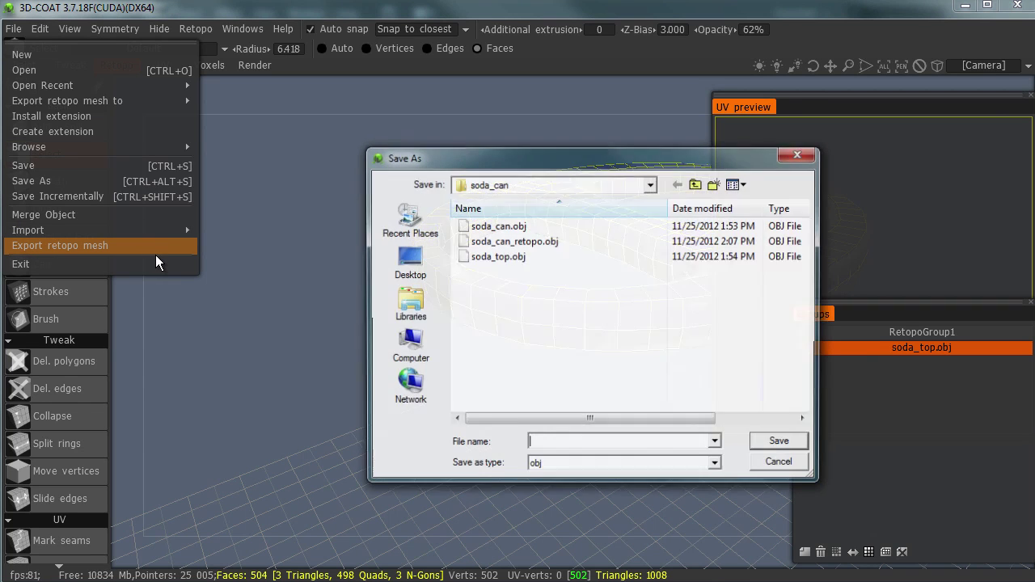
{"action": "left_click", "coordinate": [513, 241]}
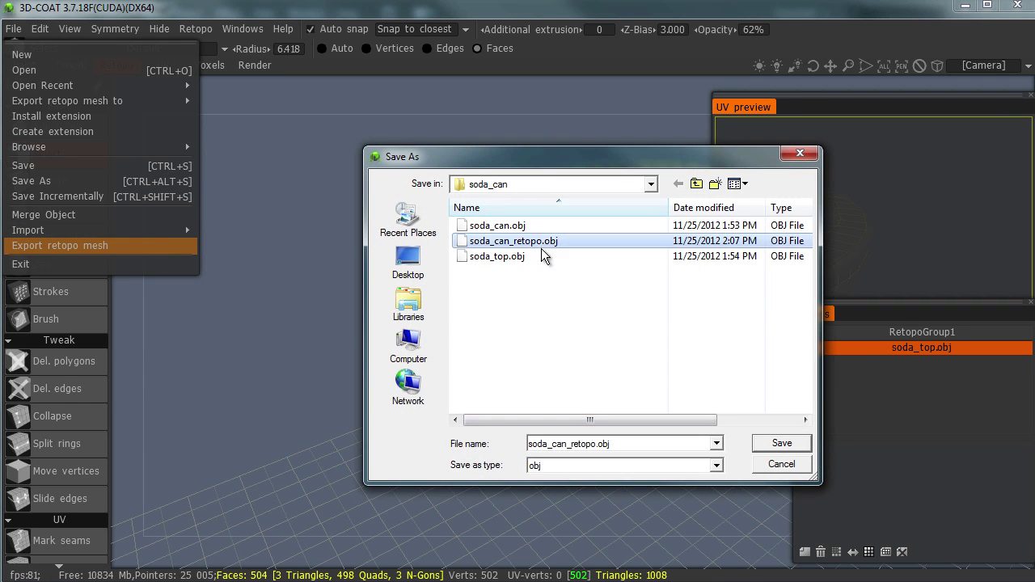
{"action": "double_click", "coordinate": [624, 444]}
{"action": "left_click", "coordinate": [562, 444]}
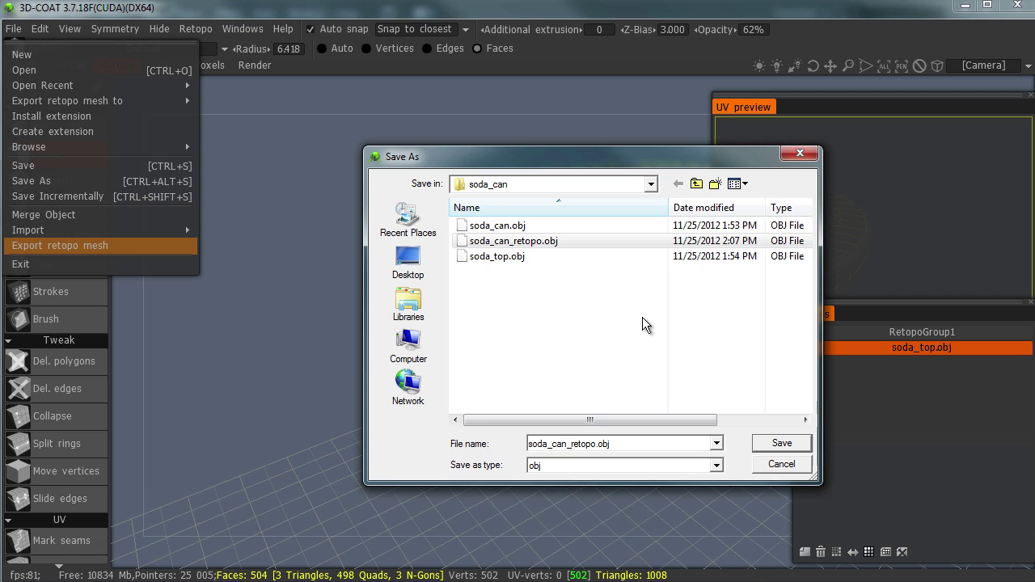
{"action": "type", "text": "top_"}
{"action": "left_click", "coordinate": [781, 443]}
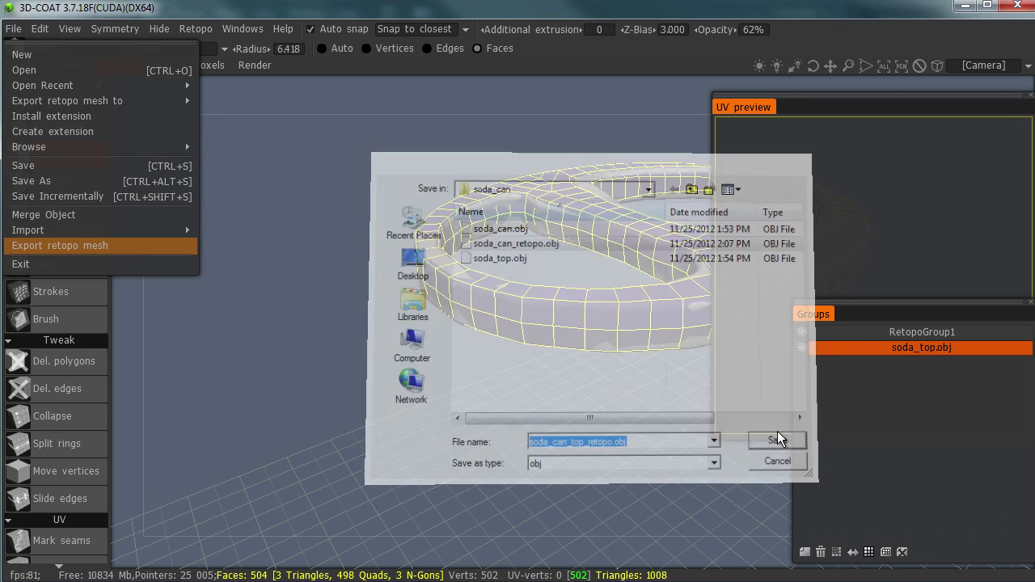